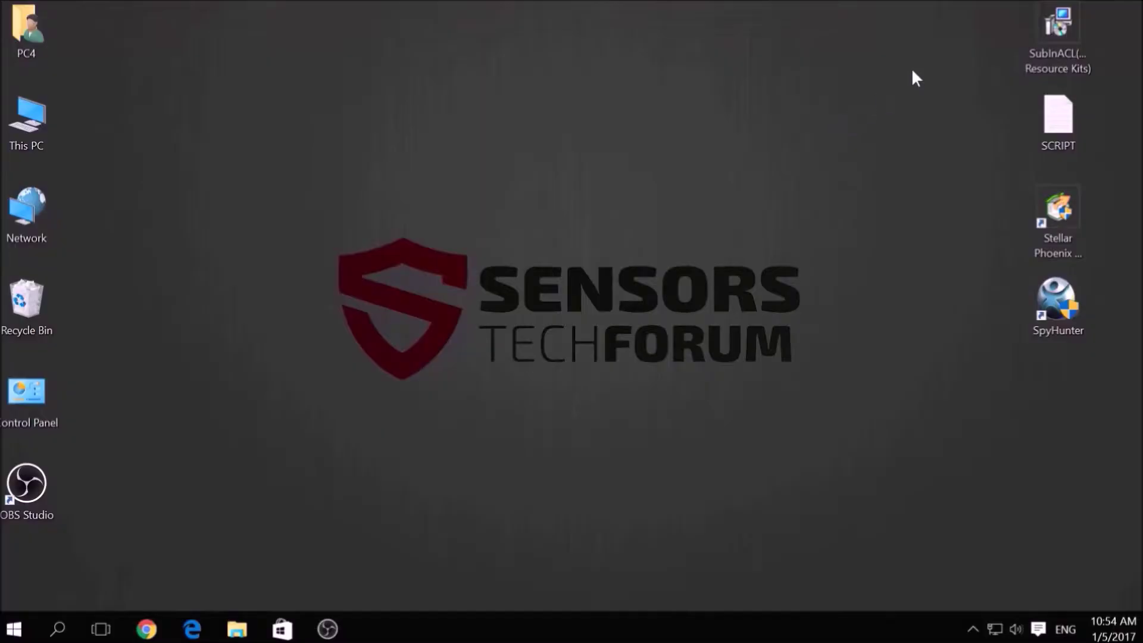
Select and then deselect the right-hand desktop icons, and bring up the Run box.
drag(983, 24, 1088, 382)
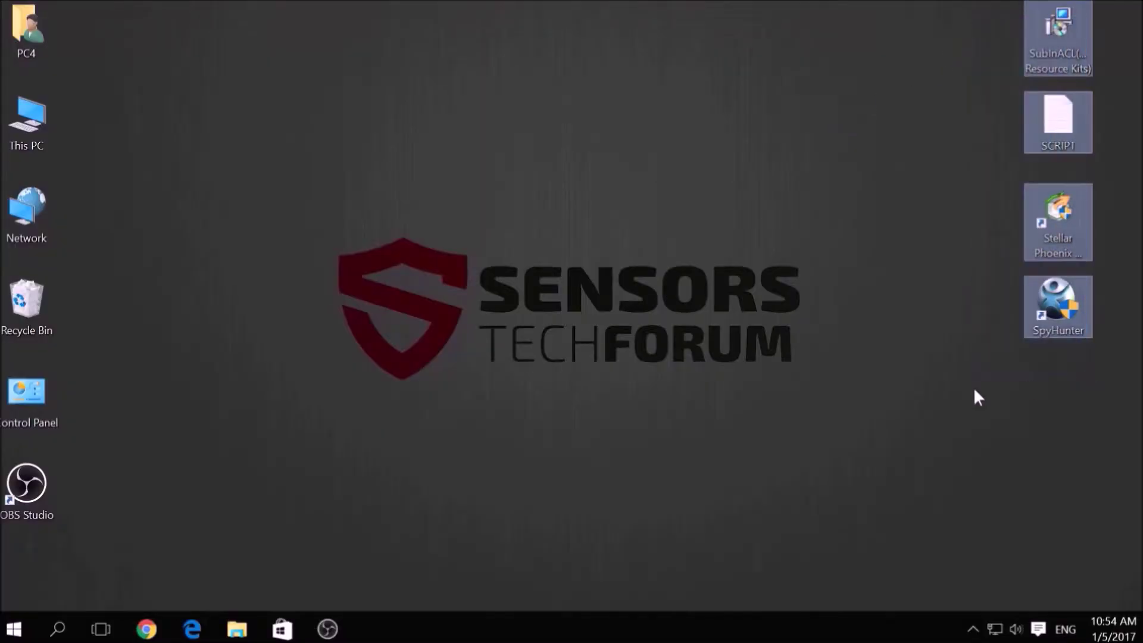
click(835, 424)
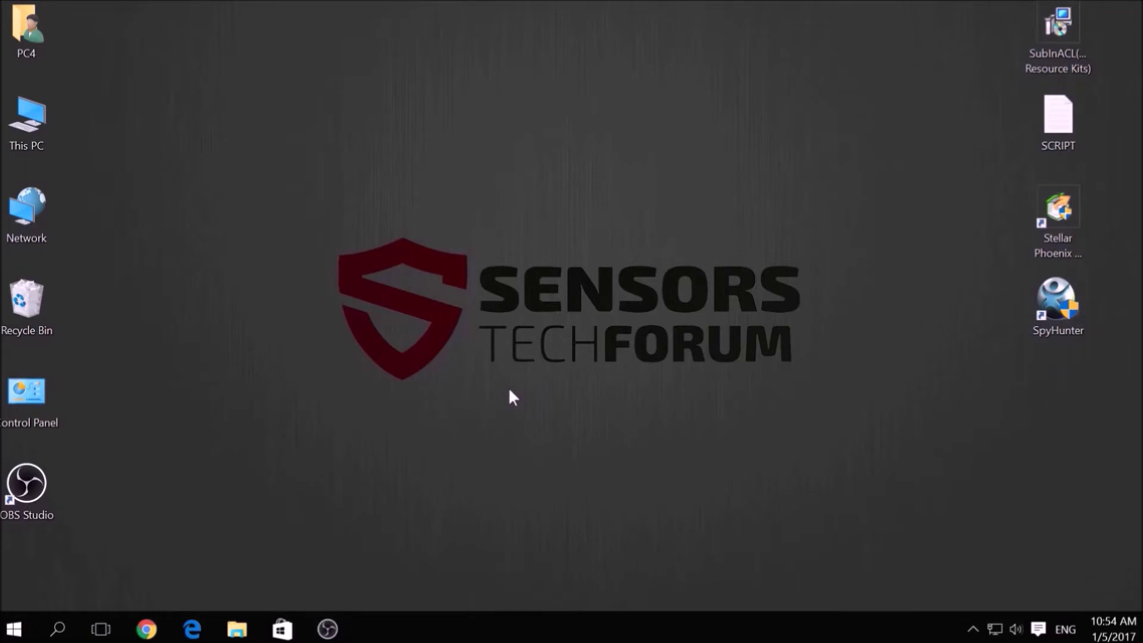
key(super+r)
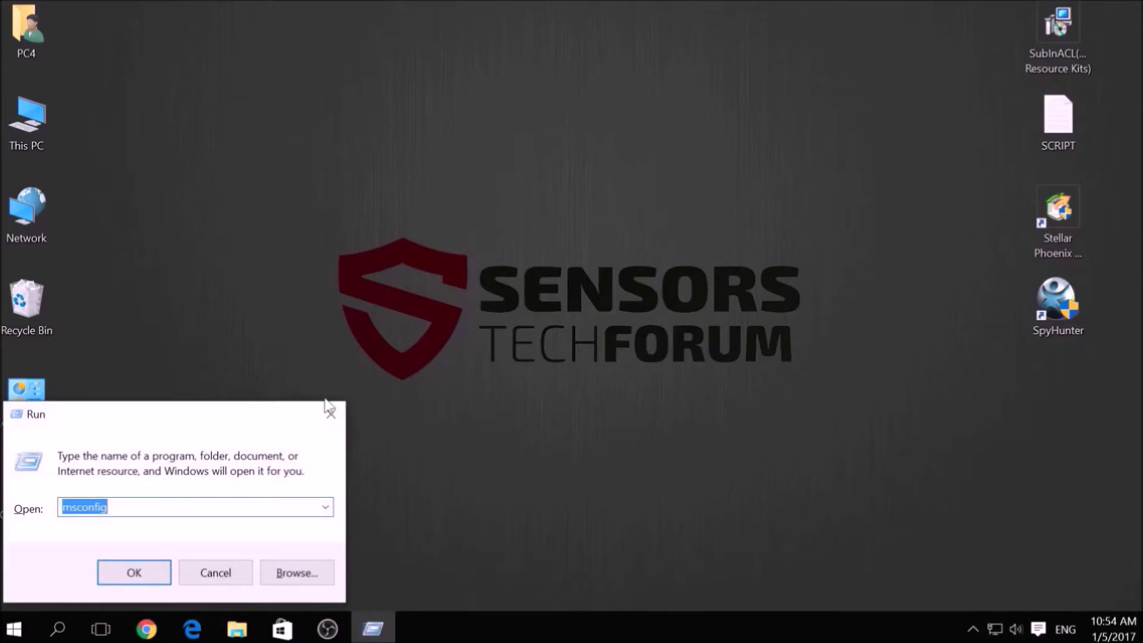
Enter msconfig in the Run box to launch System Configuration.
key(BackSpace)
drag(272, 412, 617, 252)
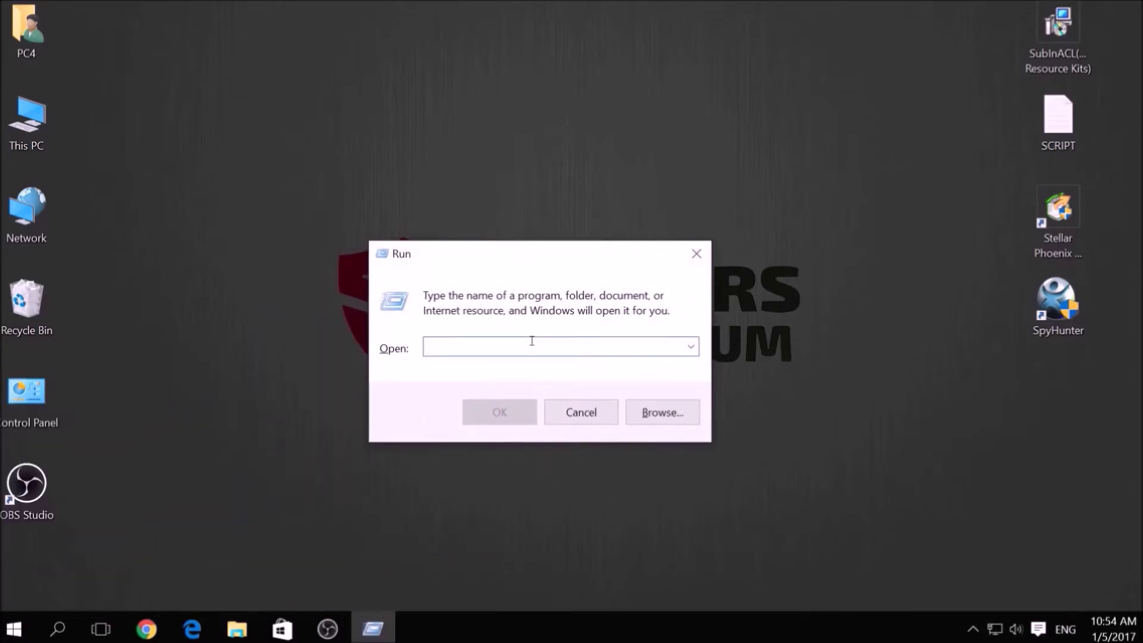
text(msconfi)
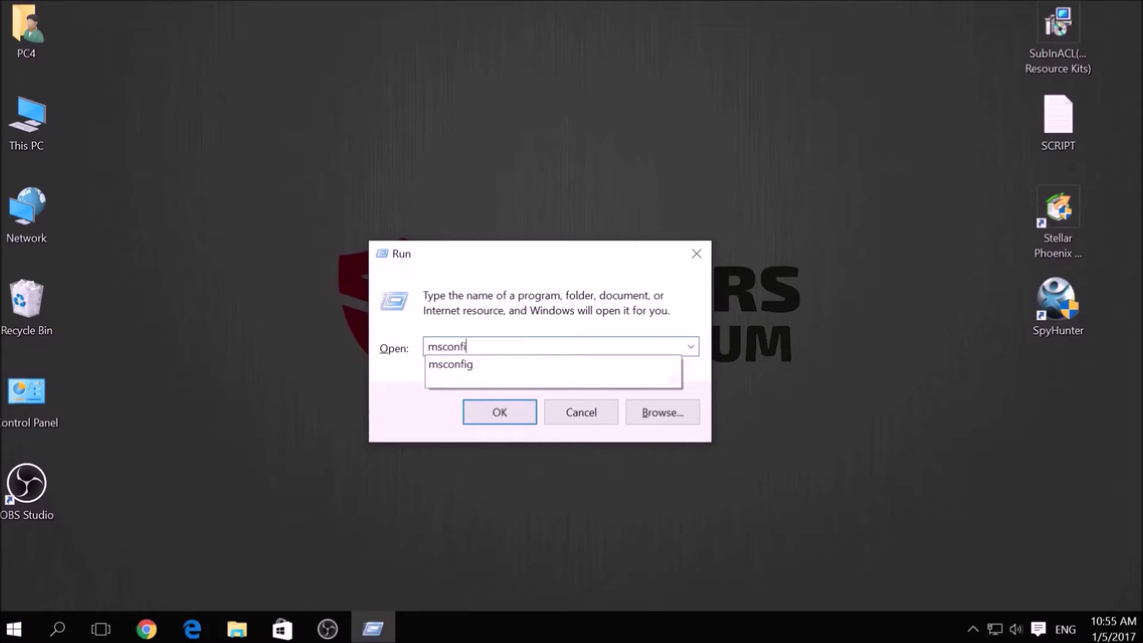
text(g)
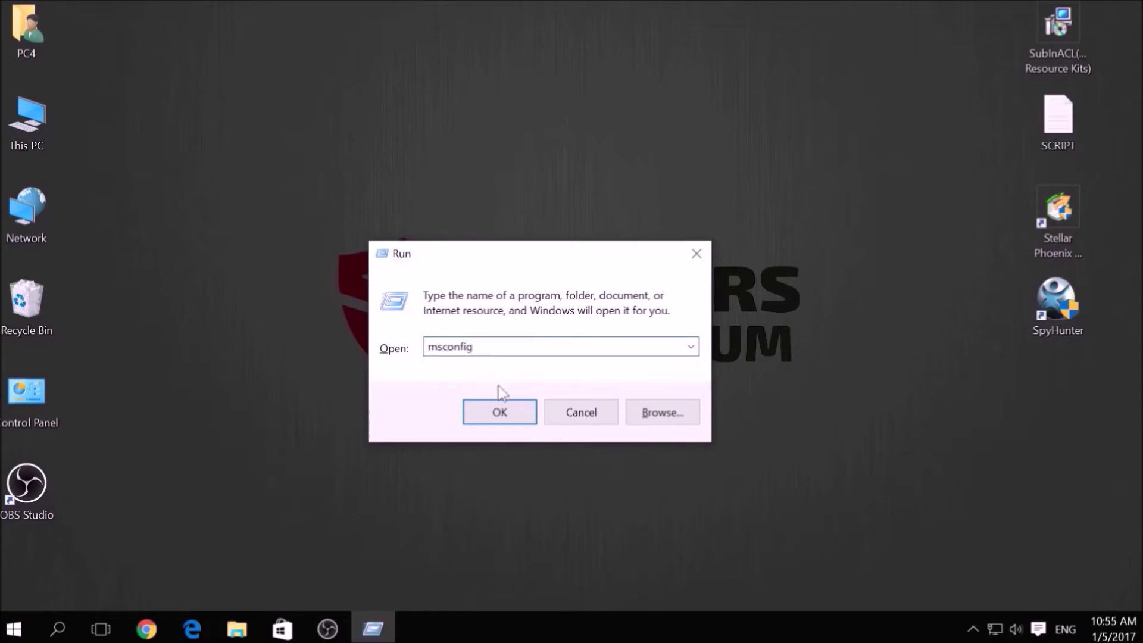
click(500, 411)
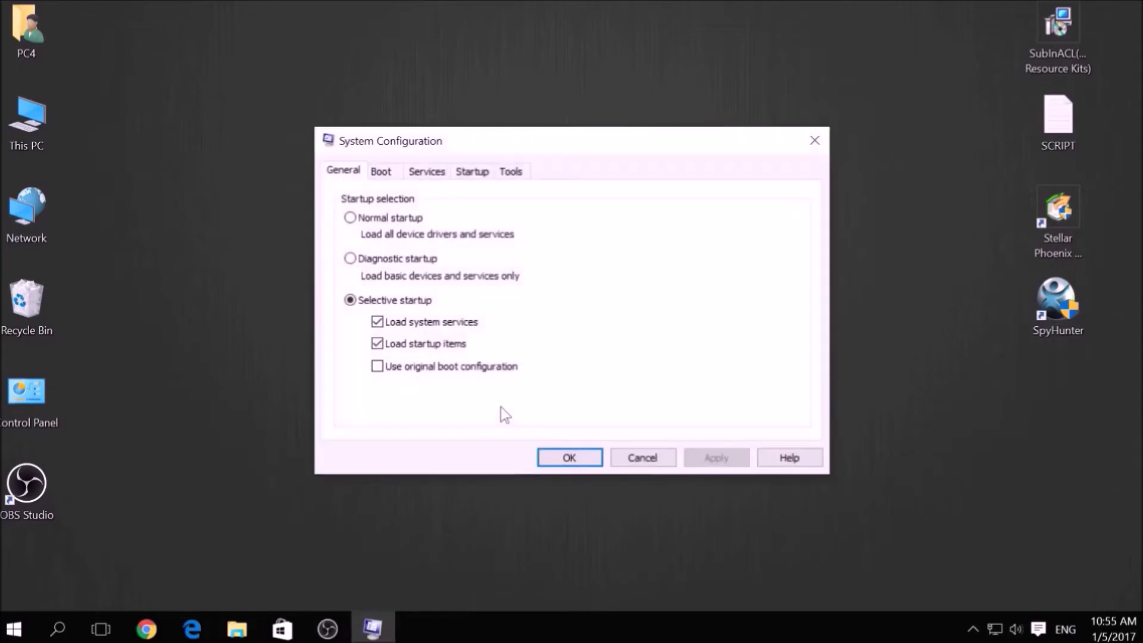
On the Boot tab, enable Safe boot with Network, apply it and confirm.
click(396, 180)
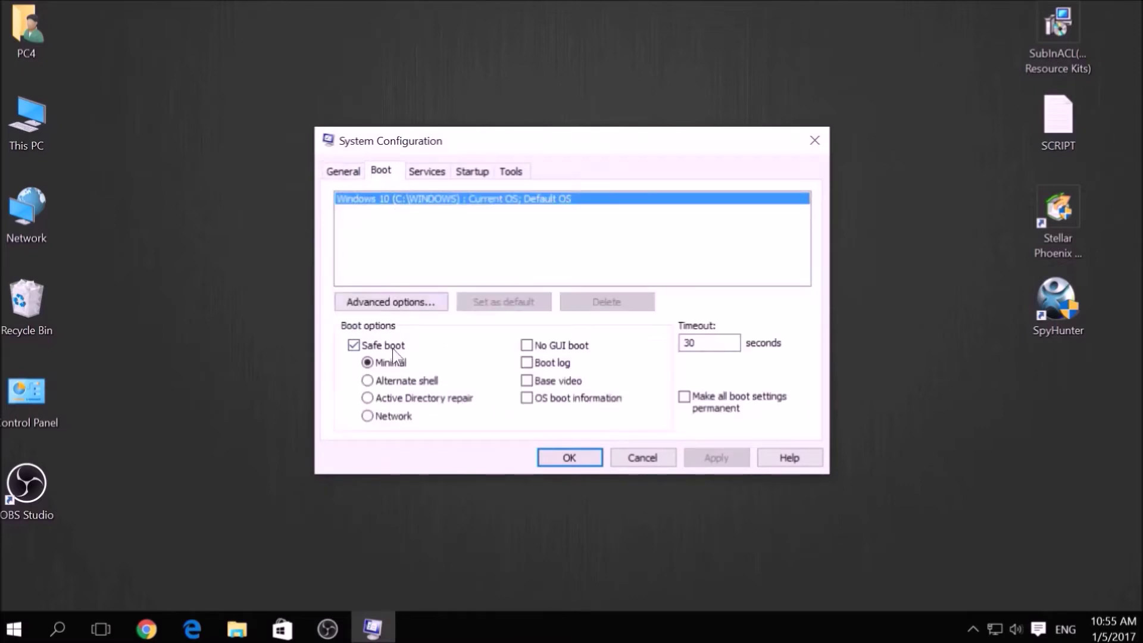
click(396, 417)
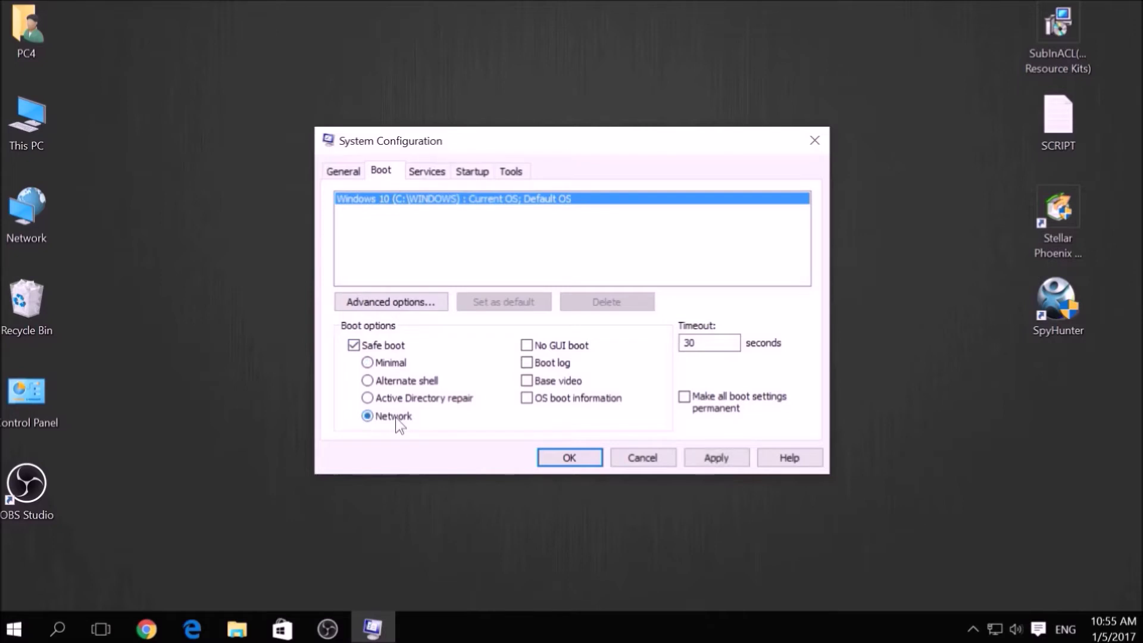
click(687, 451)
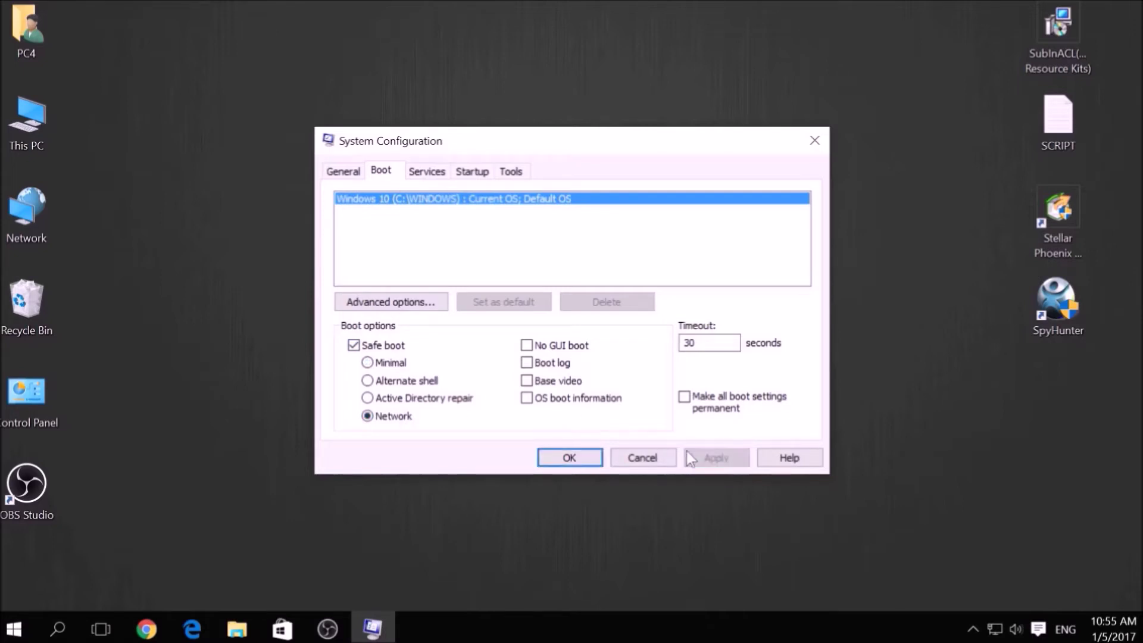
click(569, 457)
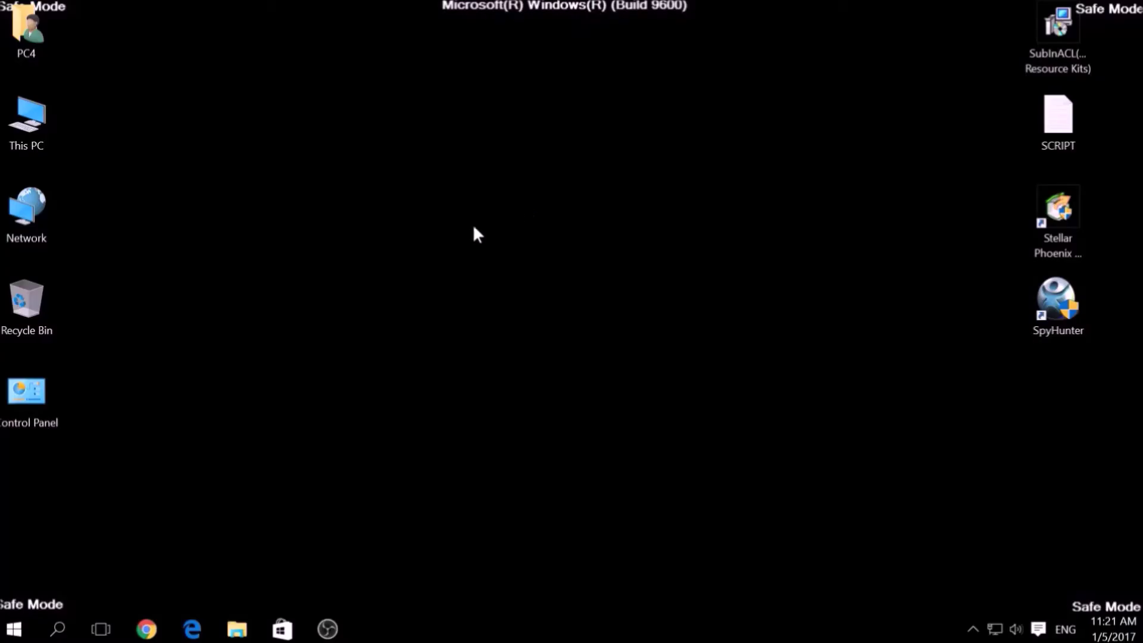
Open the SCRIPT file from the desktop in Notepad.
drag(0, 570, 76, 612)
drag(1029, 542, 1142, 614)
click(1043, 68)
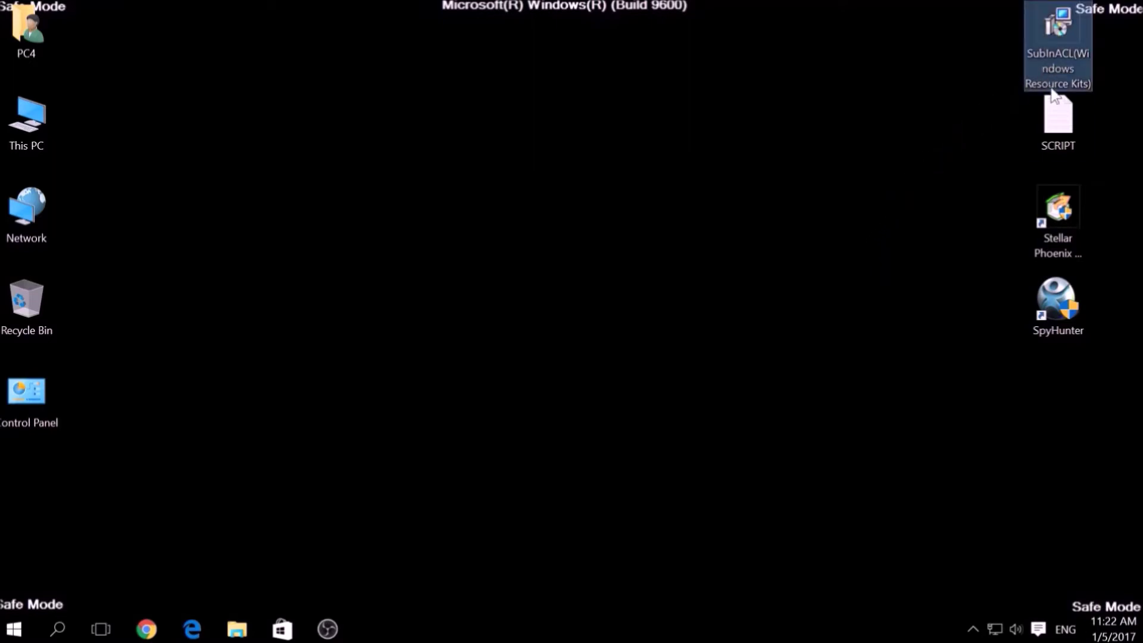
double_click(1059, 125)
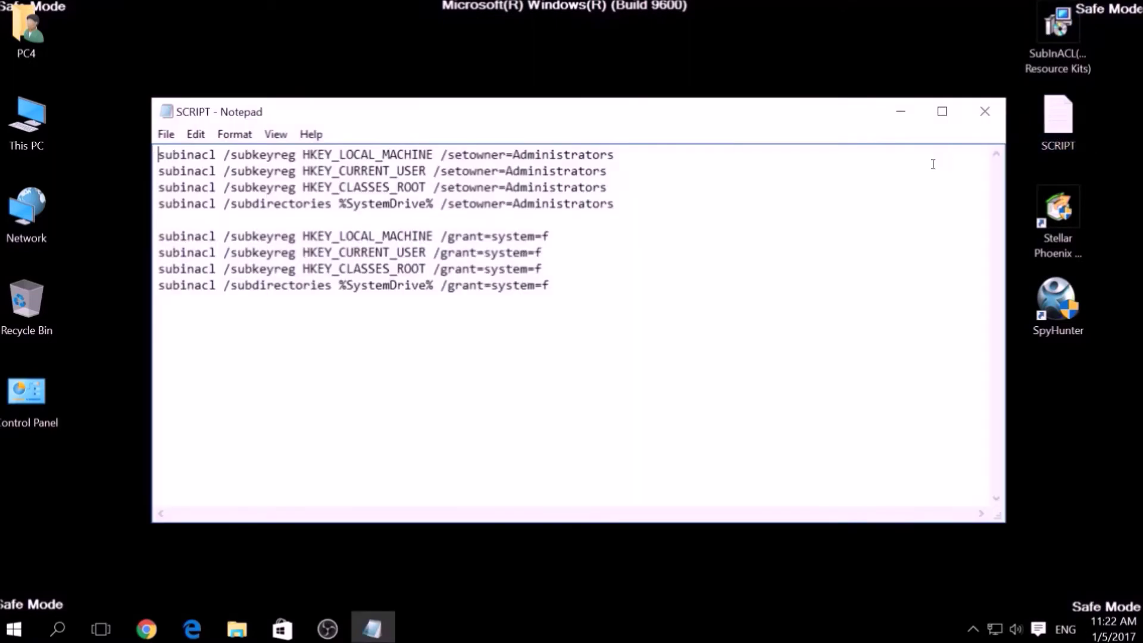
Copy all of the subinacl commands in SCRIPT.
drag(577, 292, 159, 154)
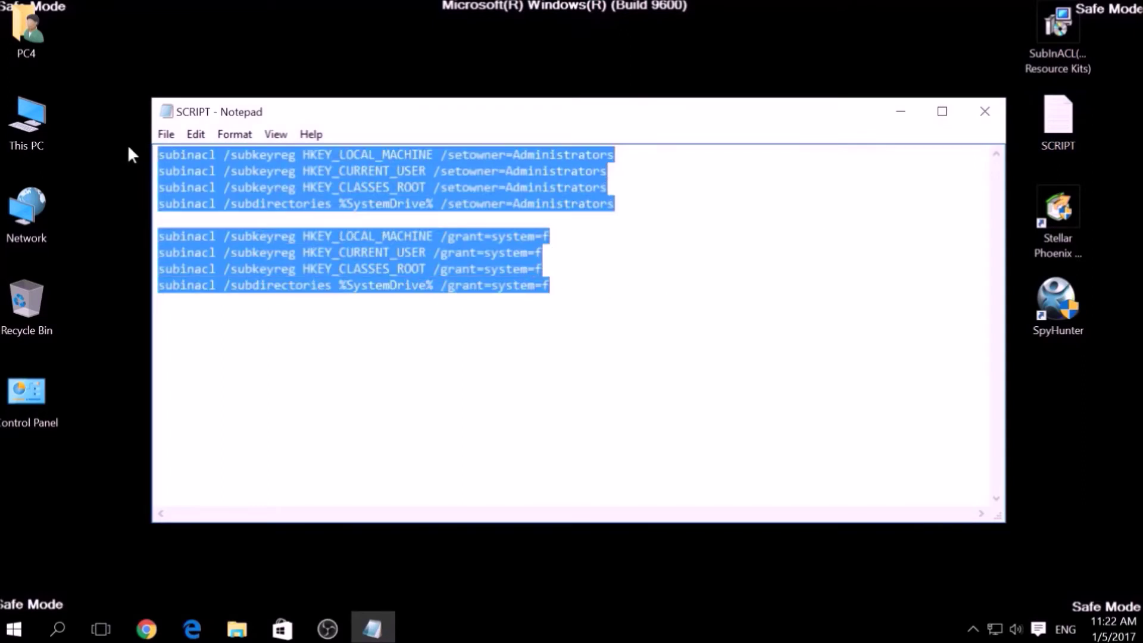
right_click(305, 166)
click(344, 224)
Minimize Notepad and launch the SubInAcl installer from the desktop.
click(344, 204)
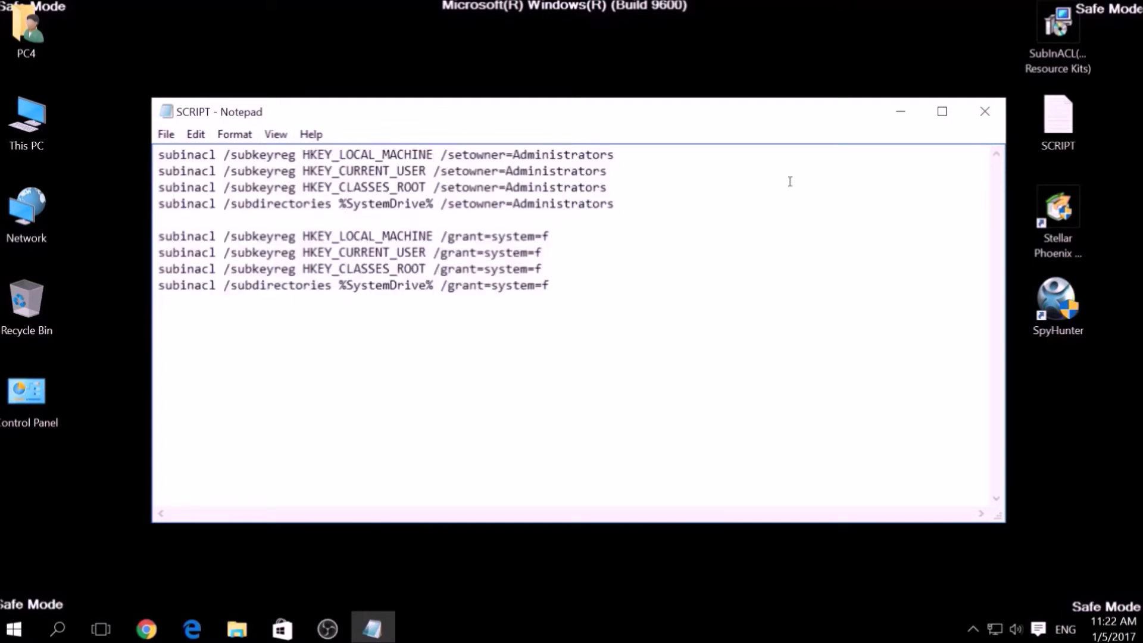
click(909, 119)
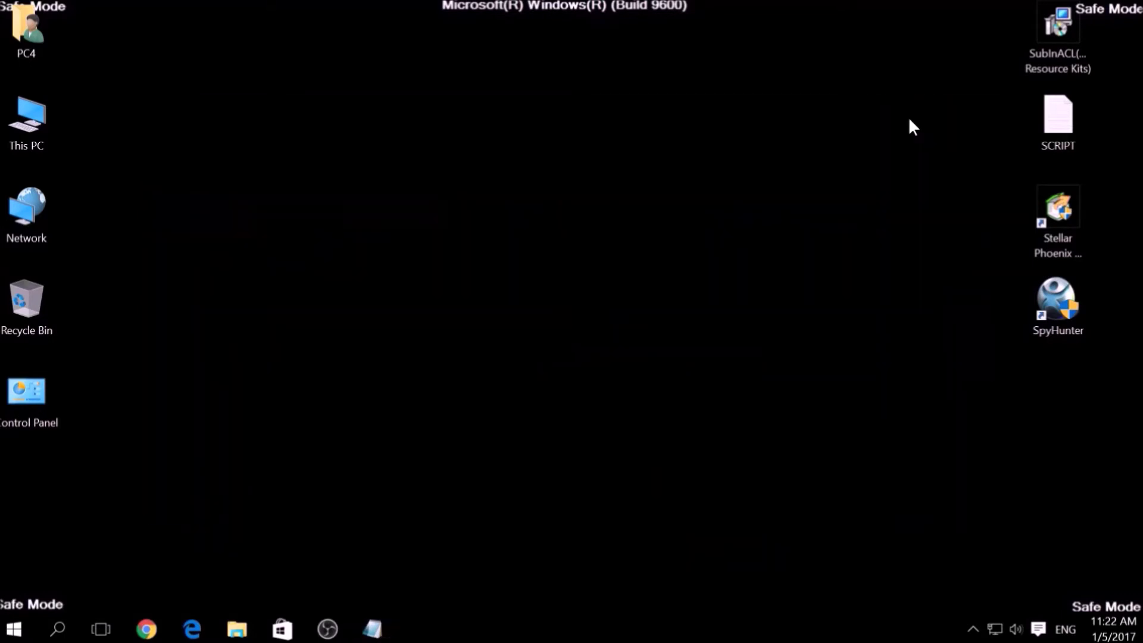
double_click(1045, 67)
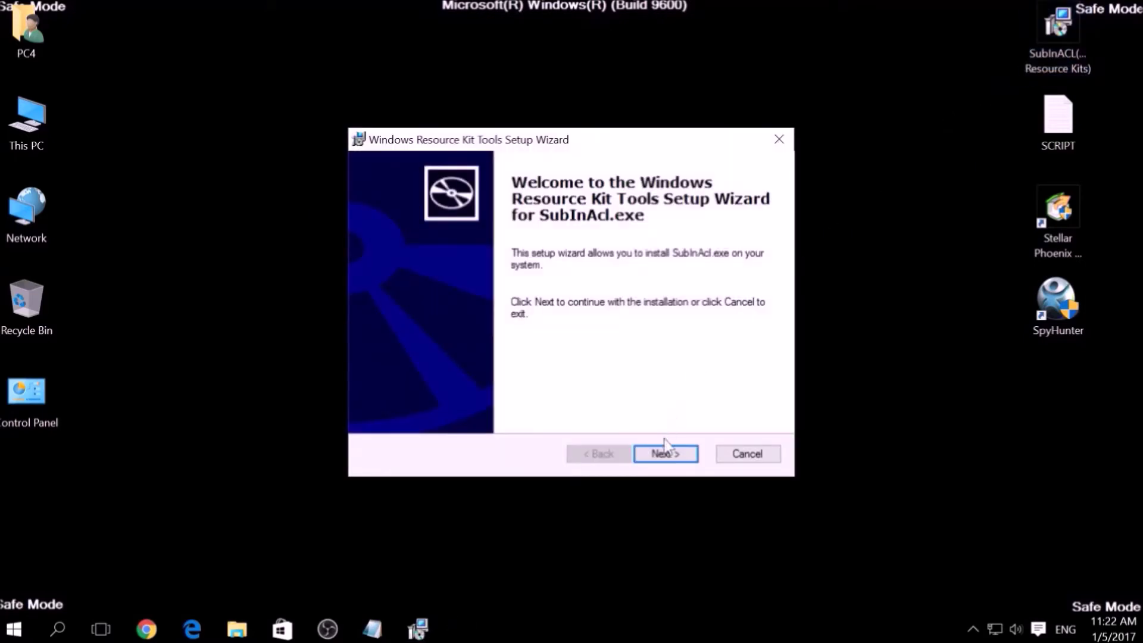
Install SubInAcl.exe with the license accepted and default folder, then restore SCRIPT in Notepad.
click(669, 454)
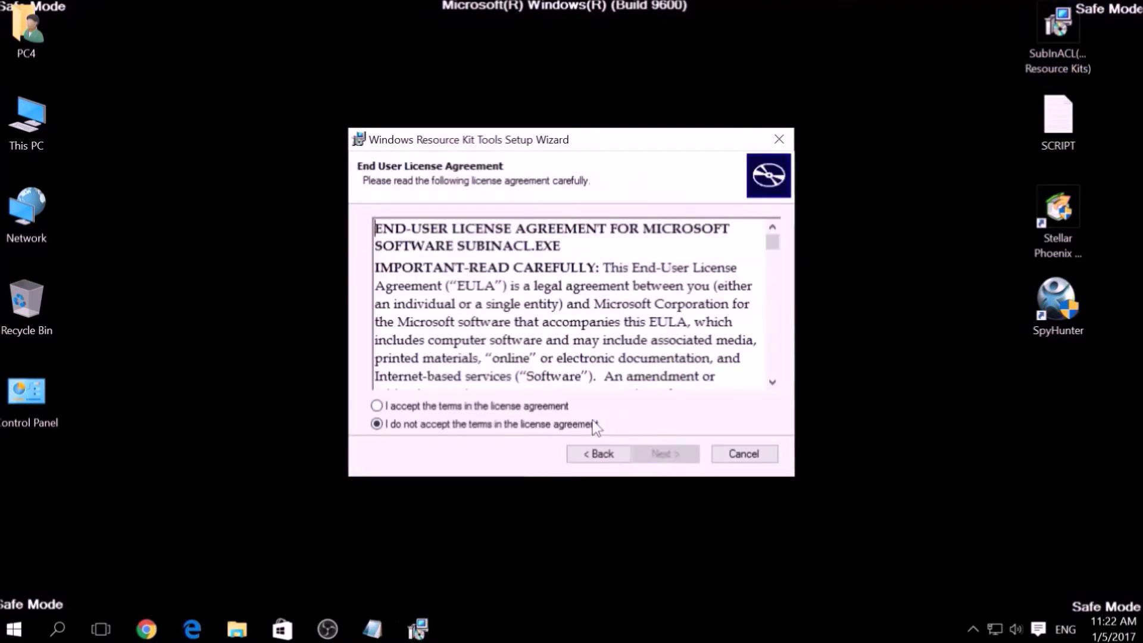
click(564, 406)
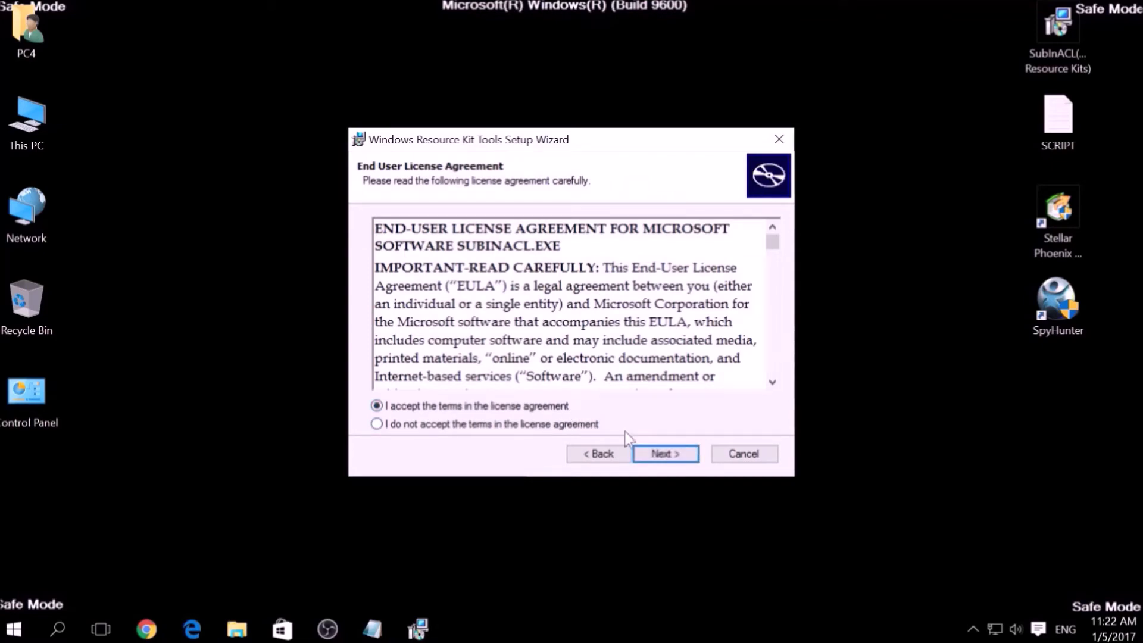
click(646, 452)
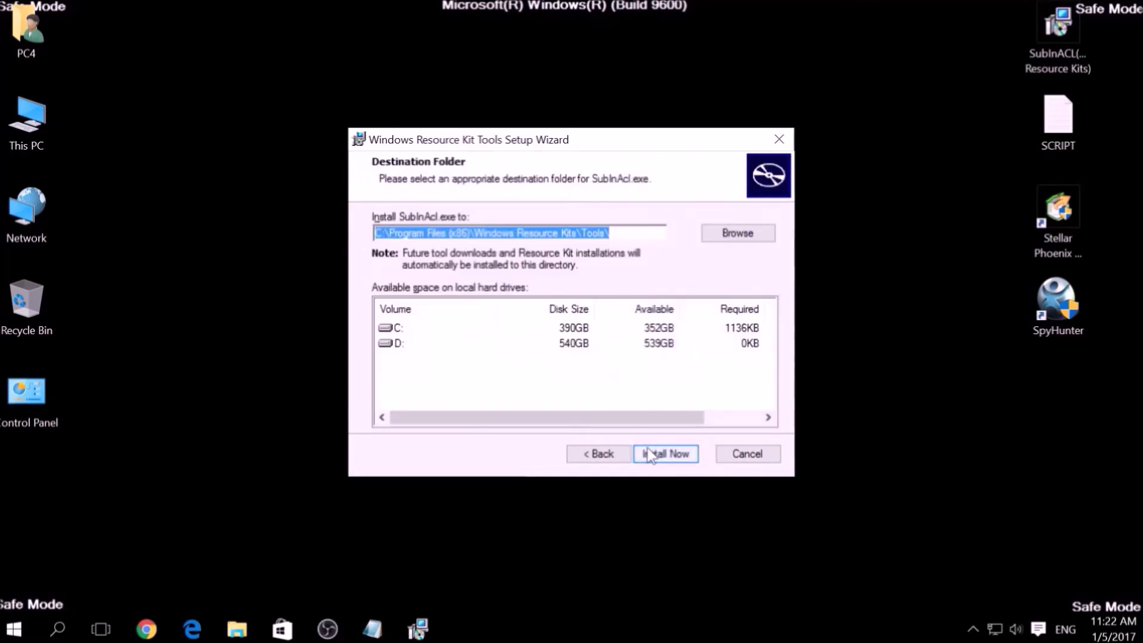
click(648, 451)
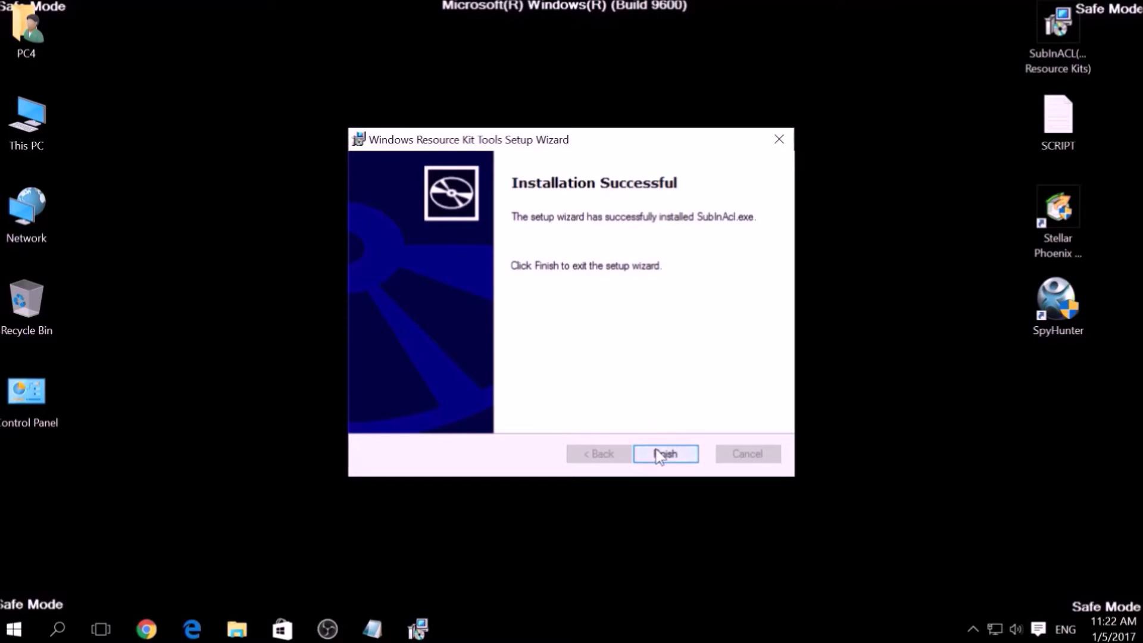
click(658, 456)
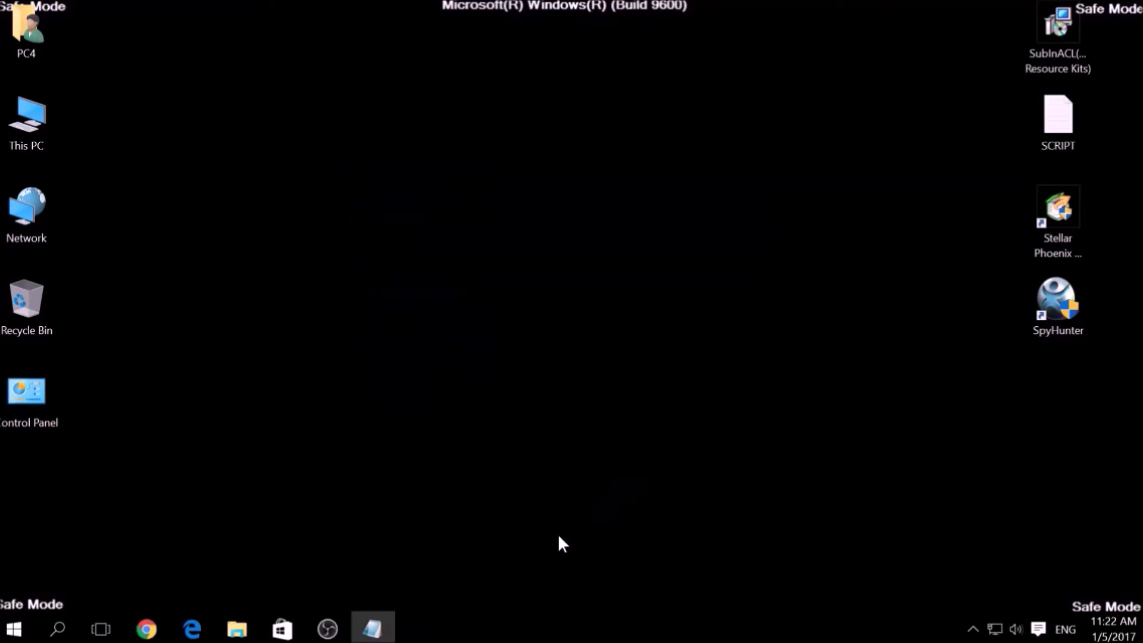
click(384, 620)
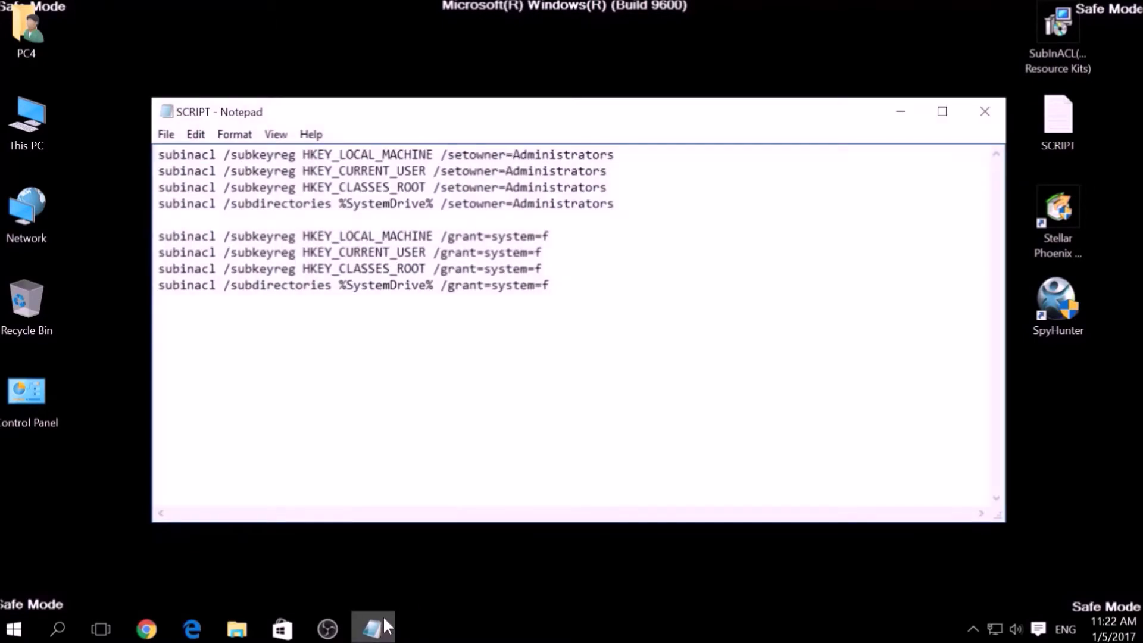
Save the script to the Desktop as FIX.BAT with the file type set to All Files.
drag(557, 296, 156, 147)
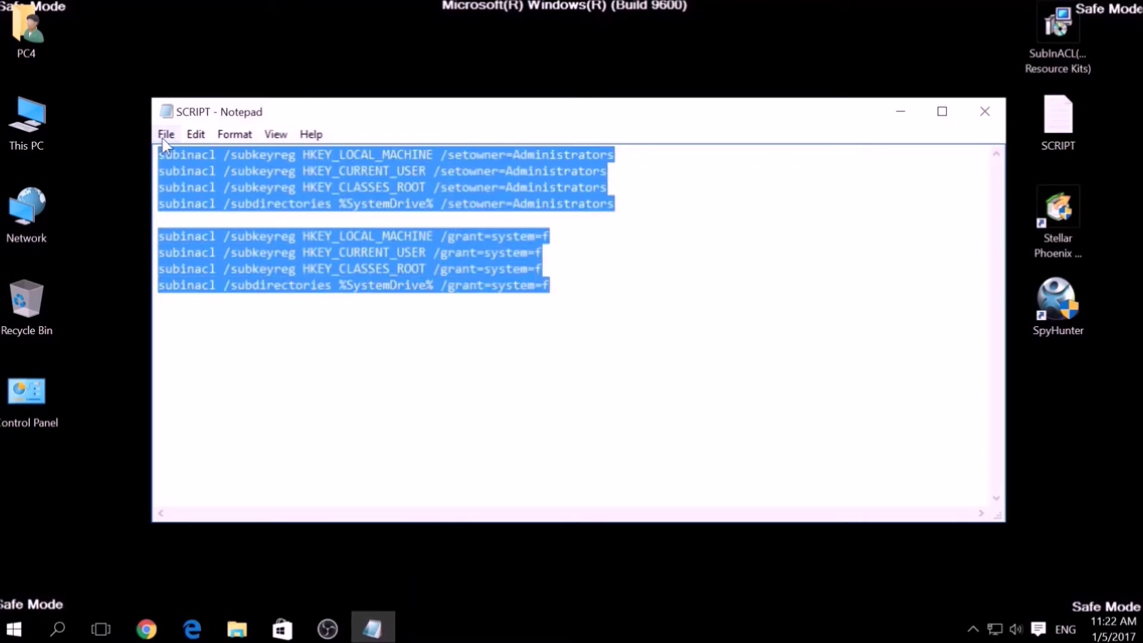
click(165, 134)
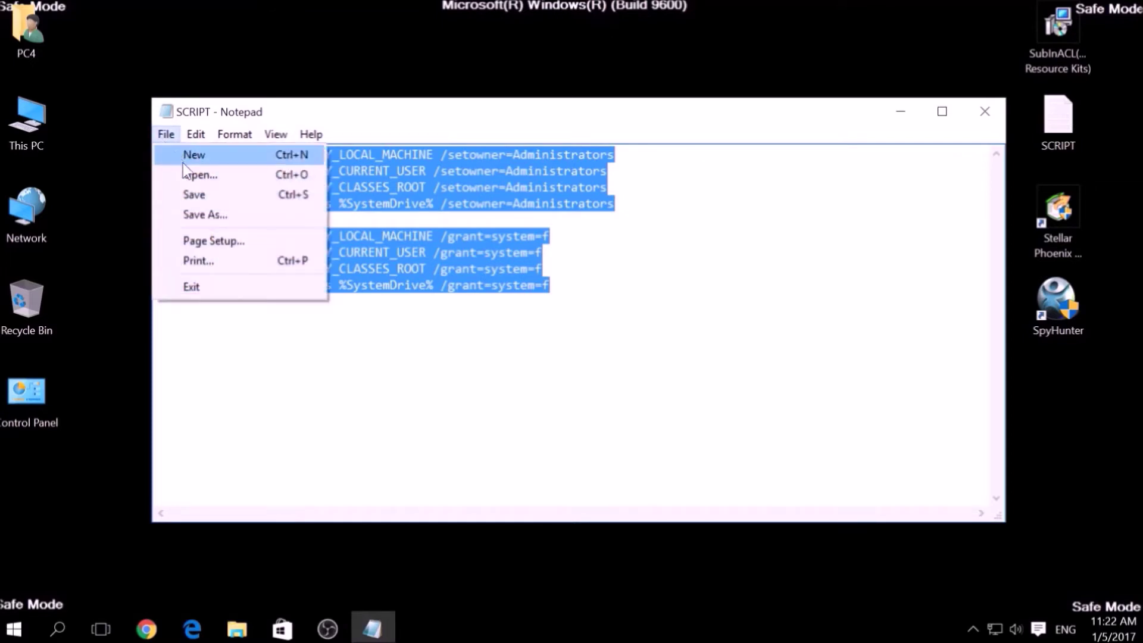
click(209, 211)
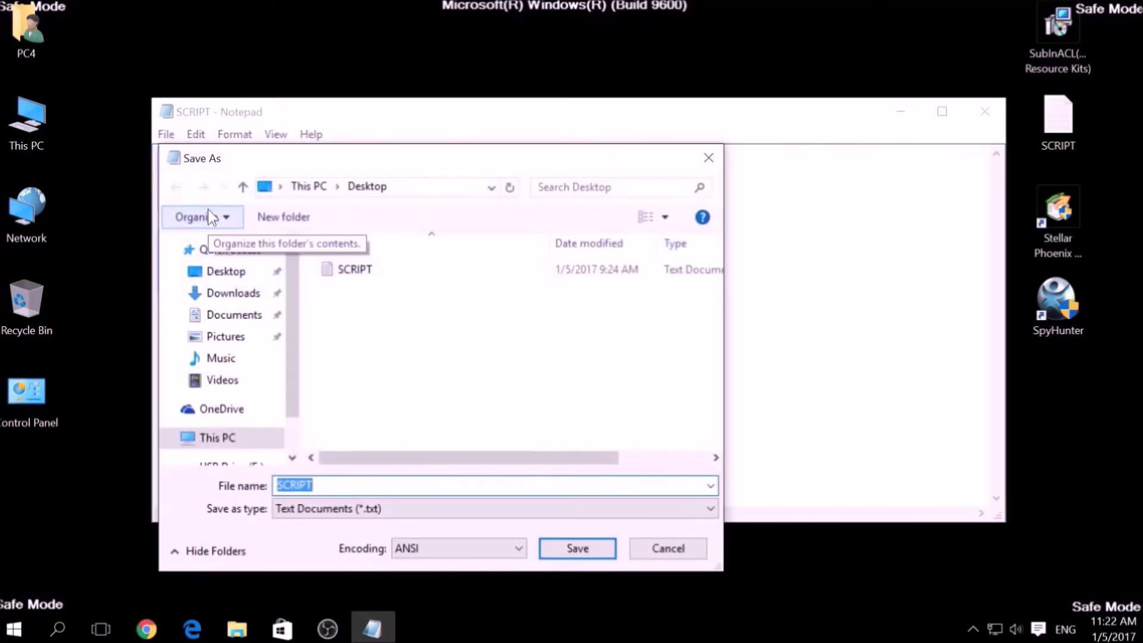
click(221, 274)
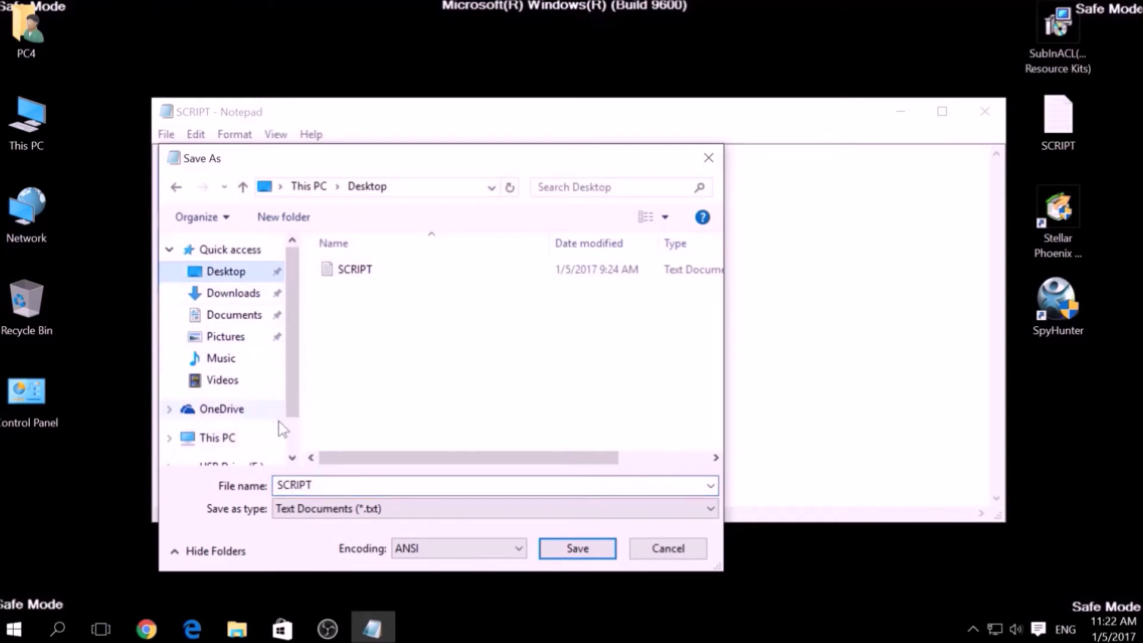
double_click(313, 484)
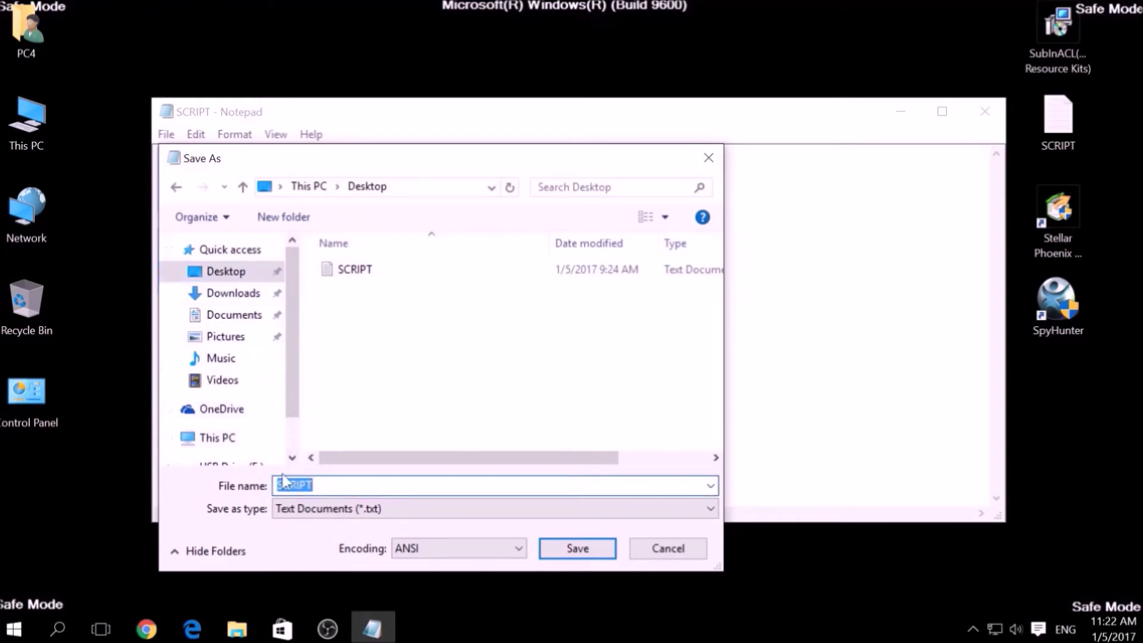
text(FIX.BAT)
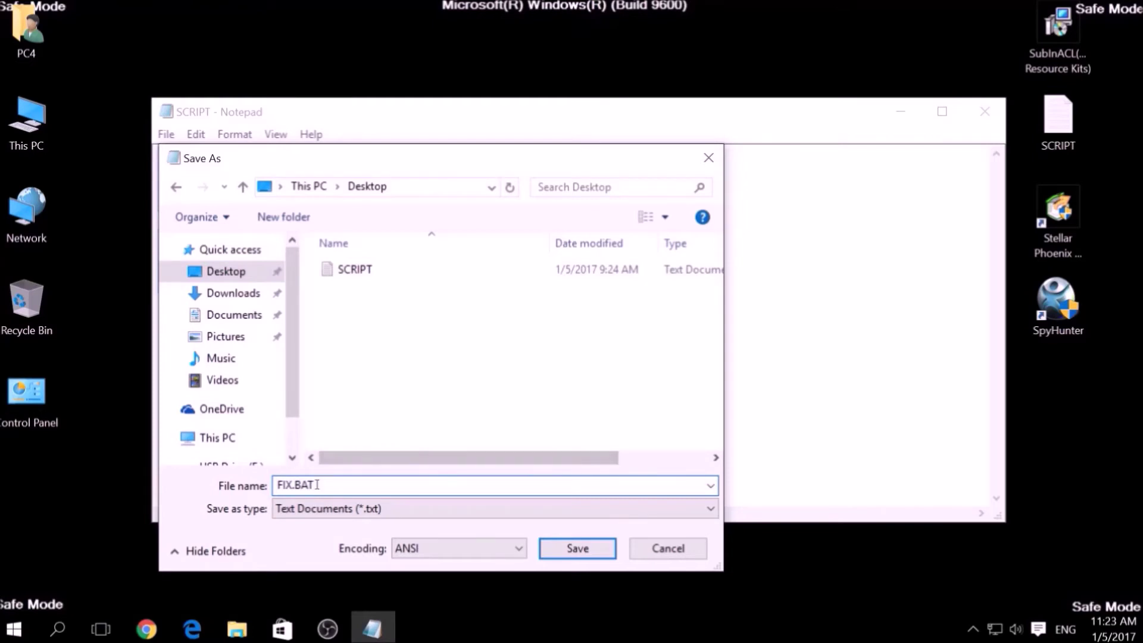
key(shift+Left)
key(shift+Left)
key(shift+Left)
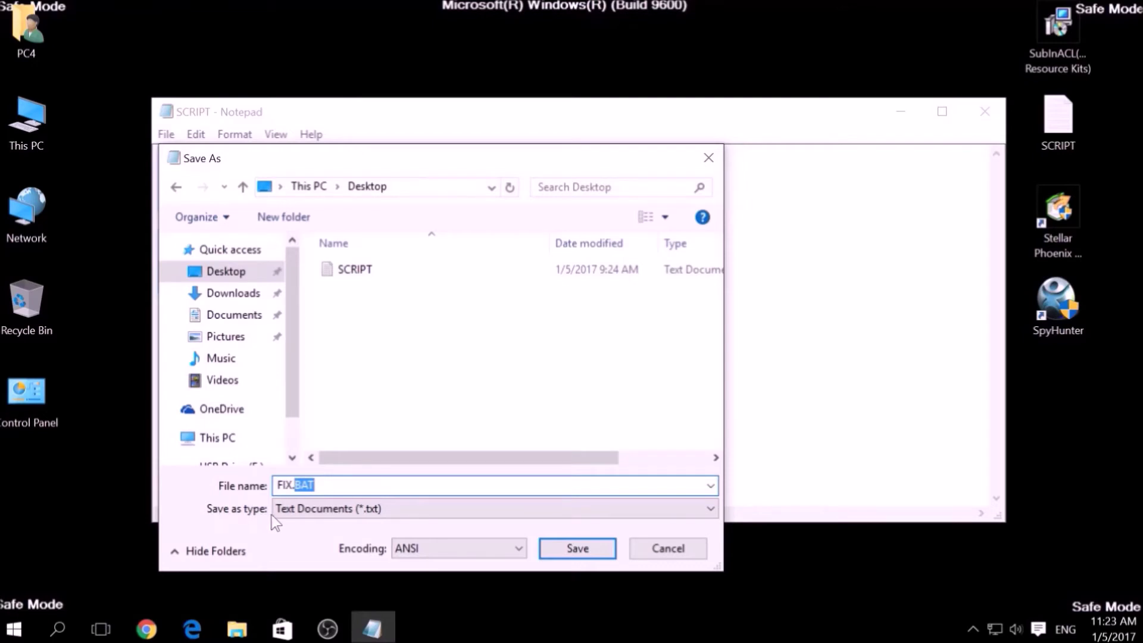
click(305, 512)
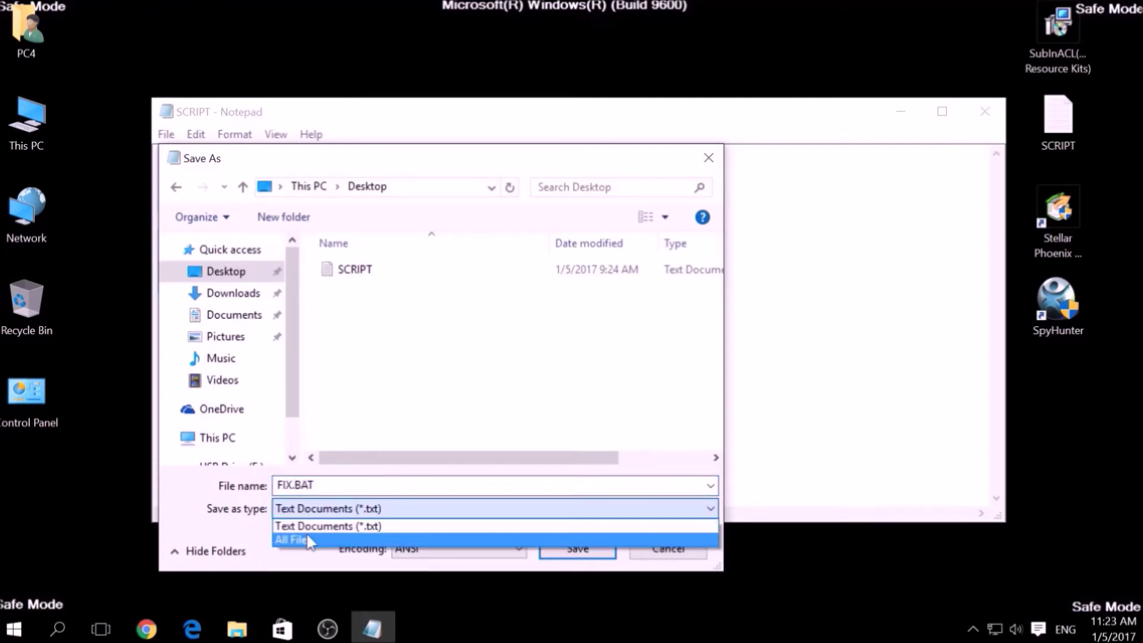
click(308, 538)
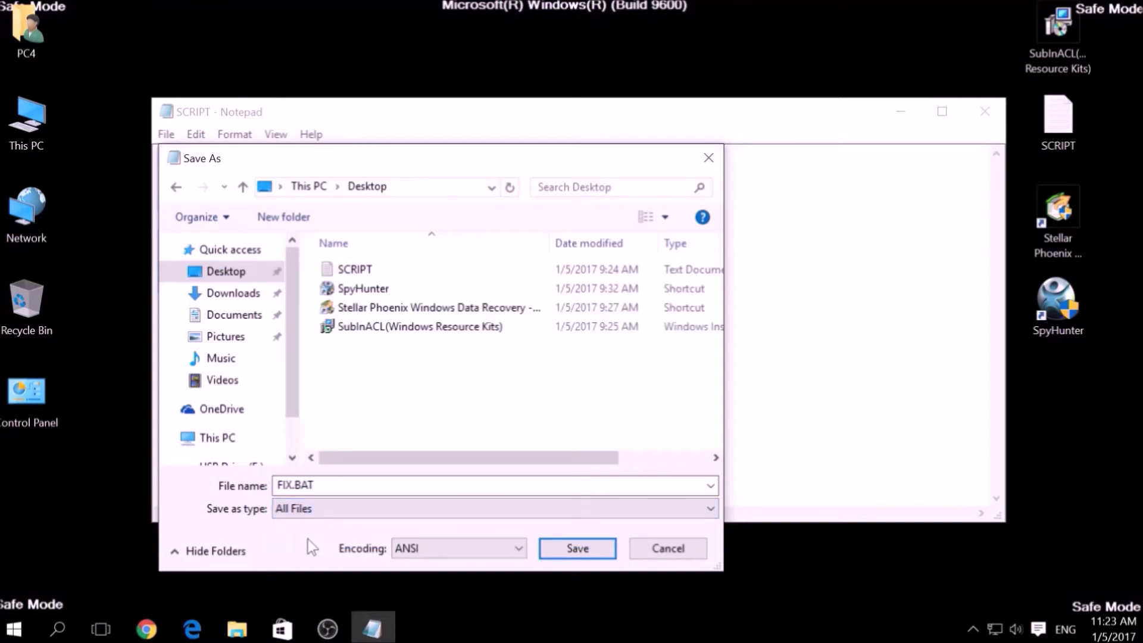
click(563, 543)
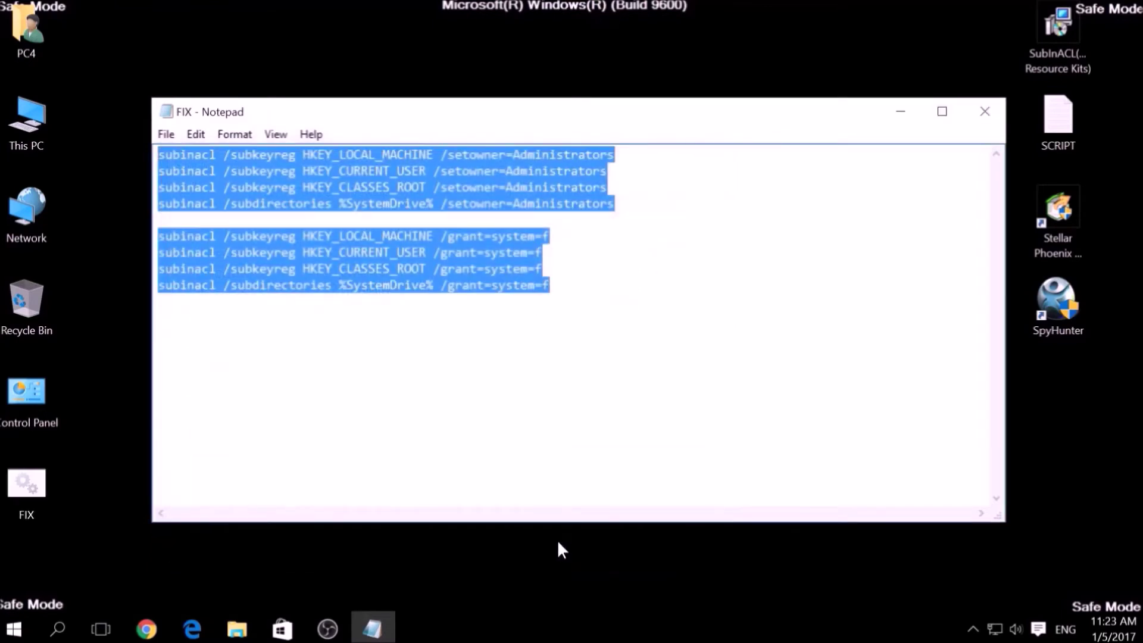
Close Notepad and copy the FIX batch file from the desktop.
click(983, 114)
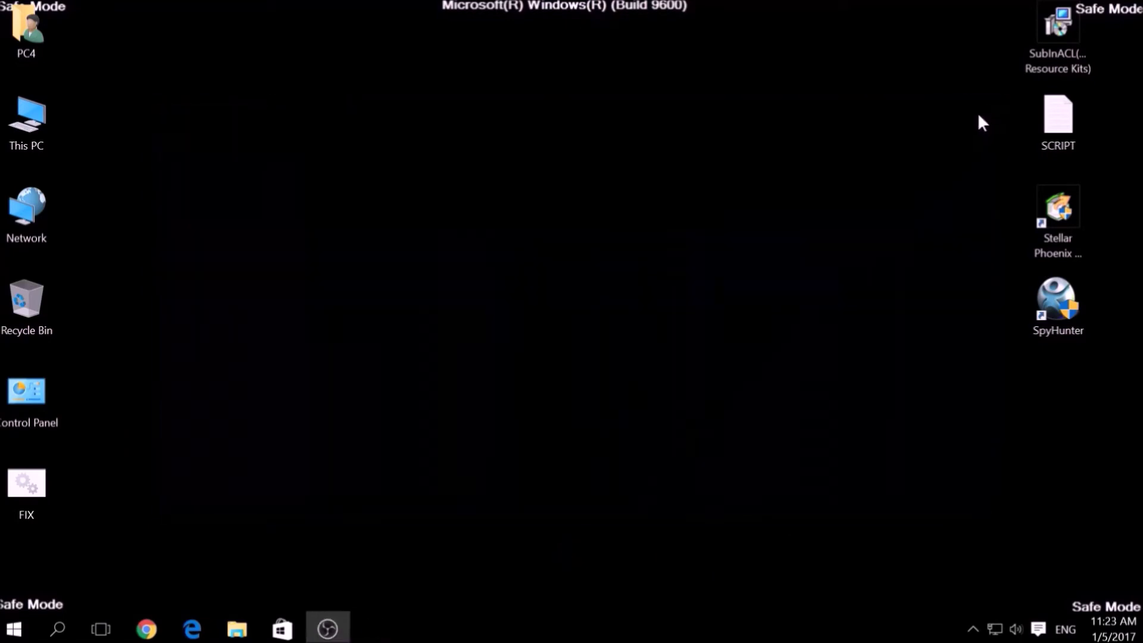
click(34, 473)
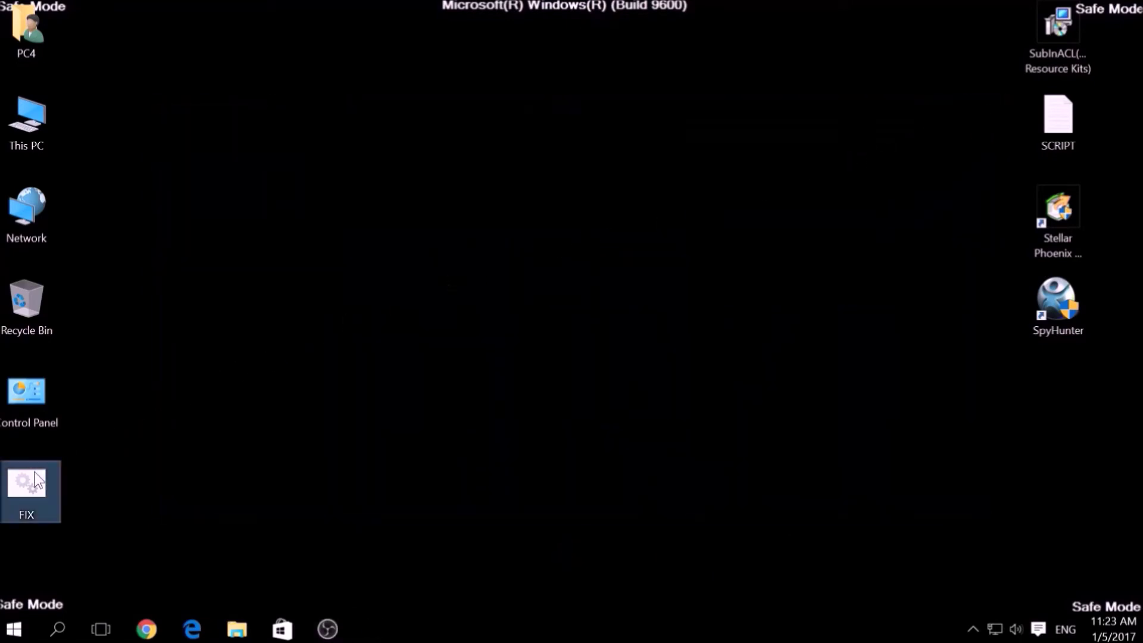
right_click(34, 472)
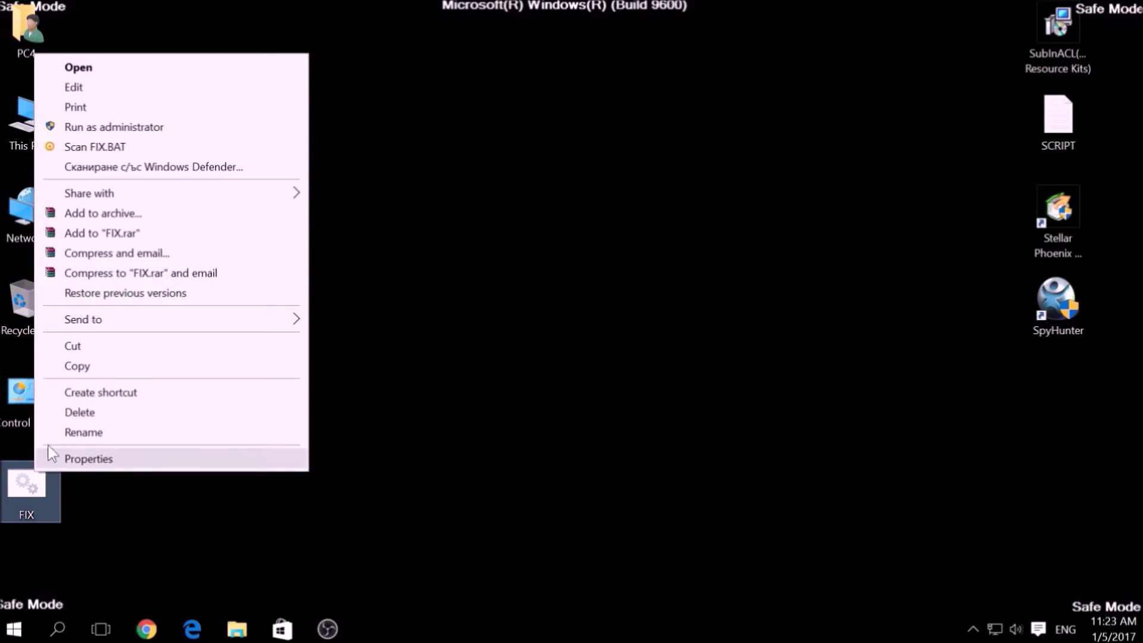
click(77, 366)
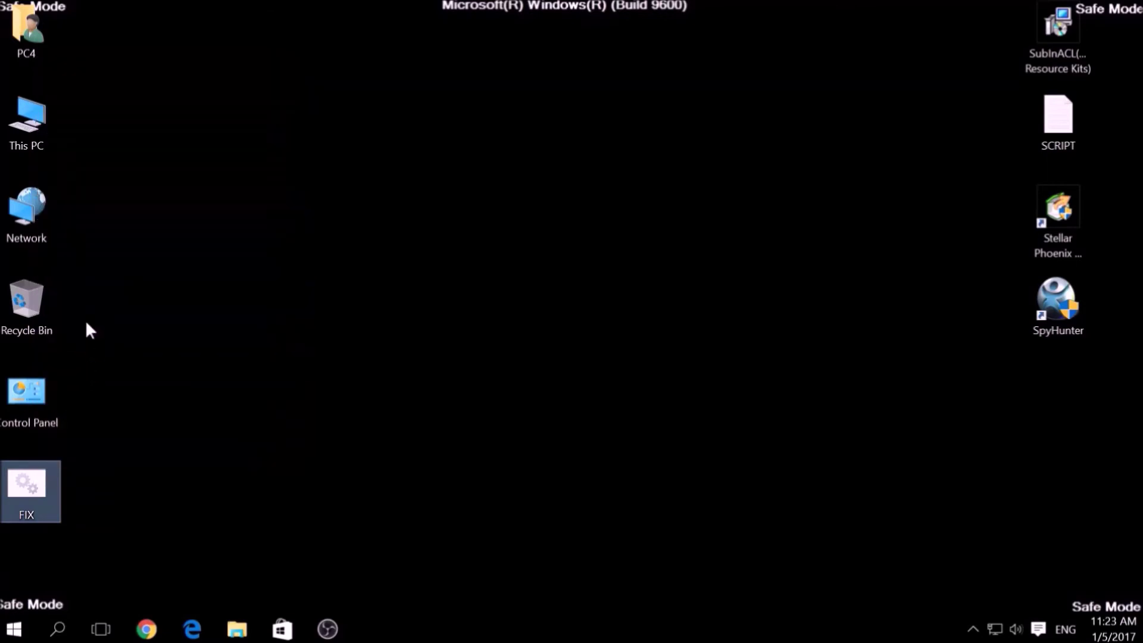
Browse to C:\Program Files (x86)\Windows Resource Kits\Tools in File Explorer.
double_click(44, 124)
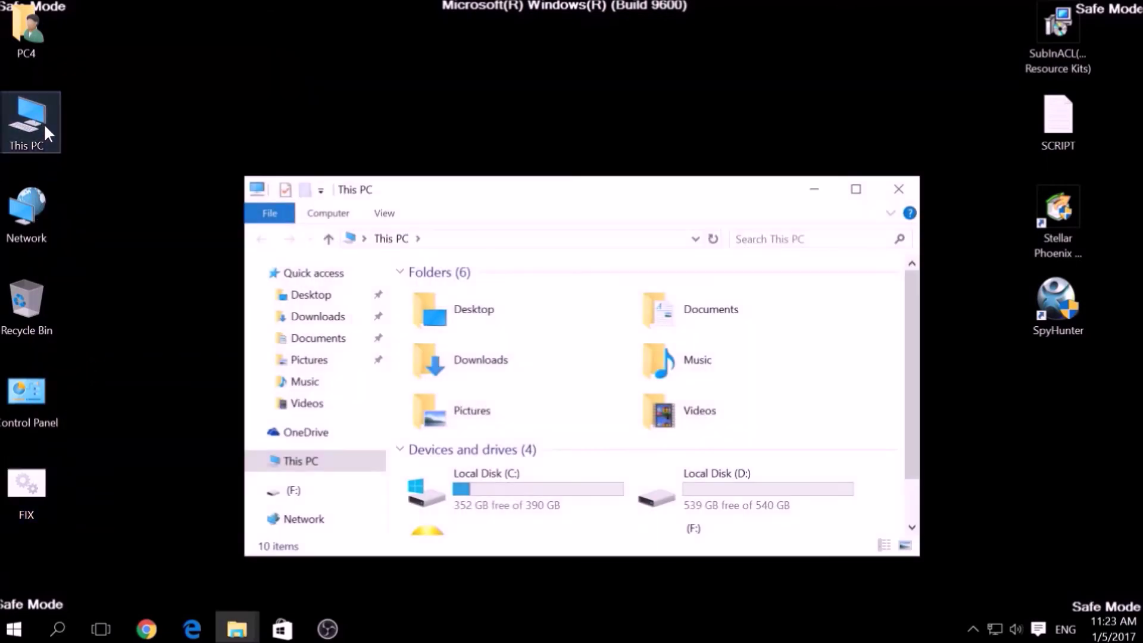
click(427, 485)
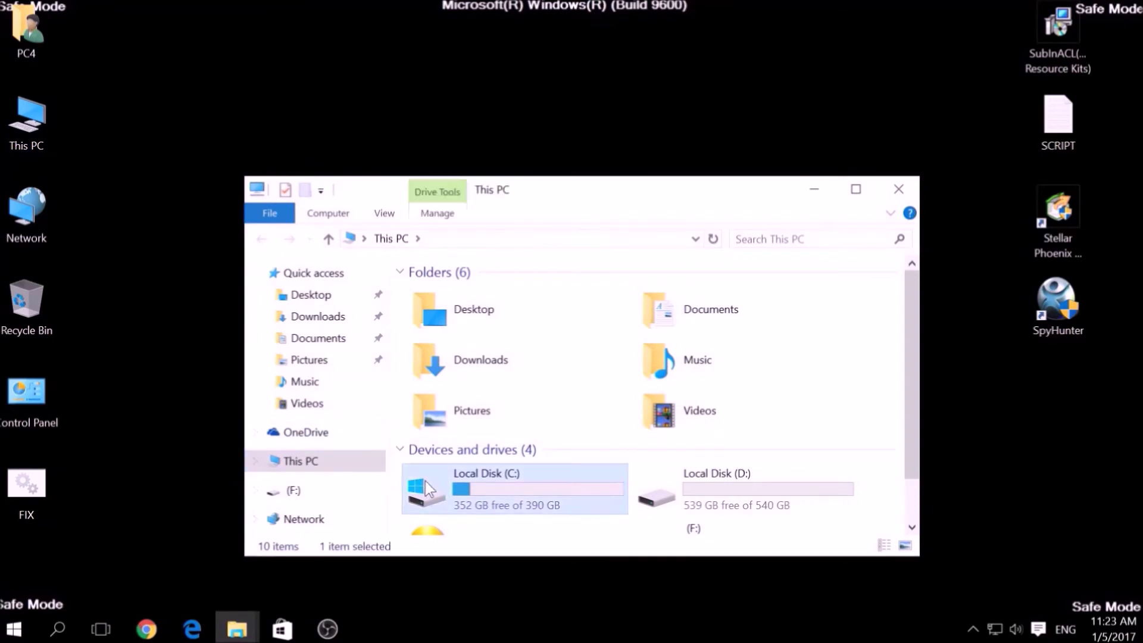
double_click(426, 484)
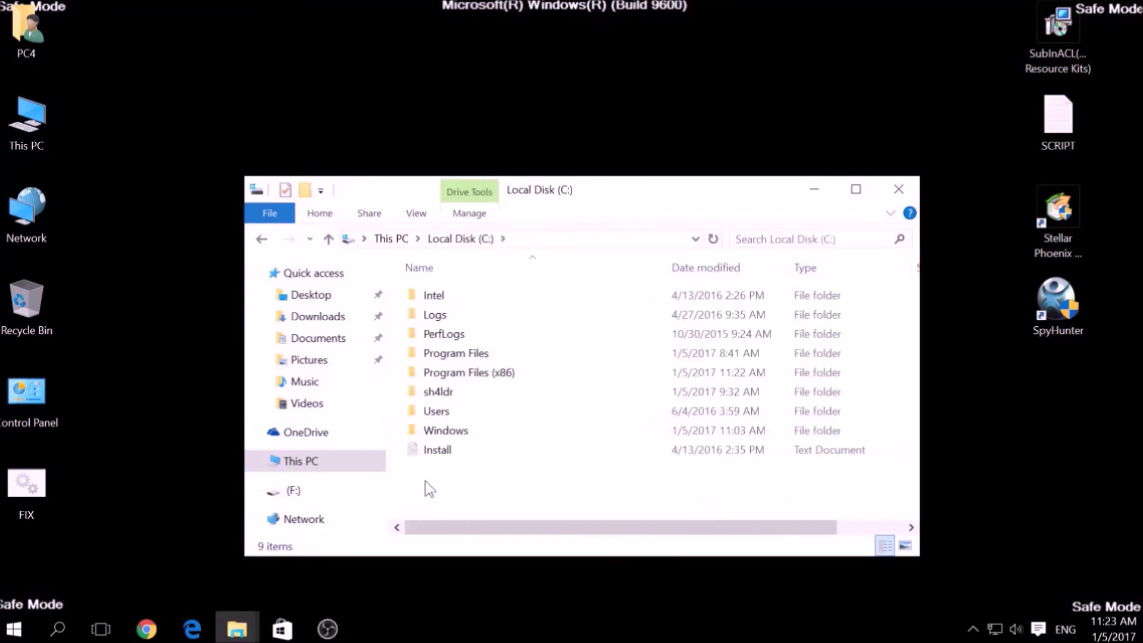
double_click(455, 373)
click(454, 374)
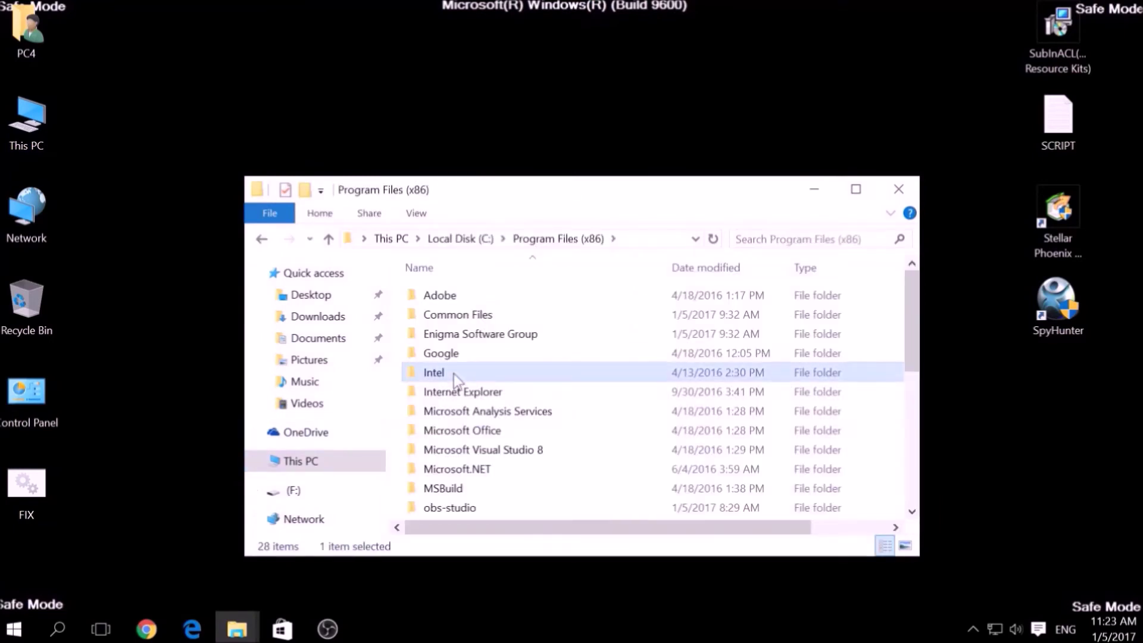
key(w)
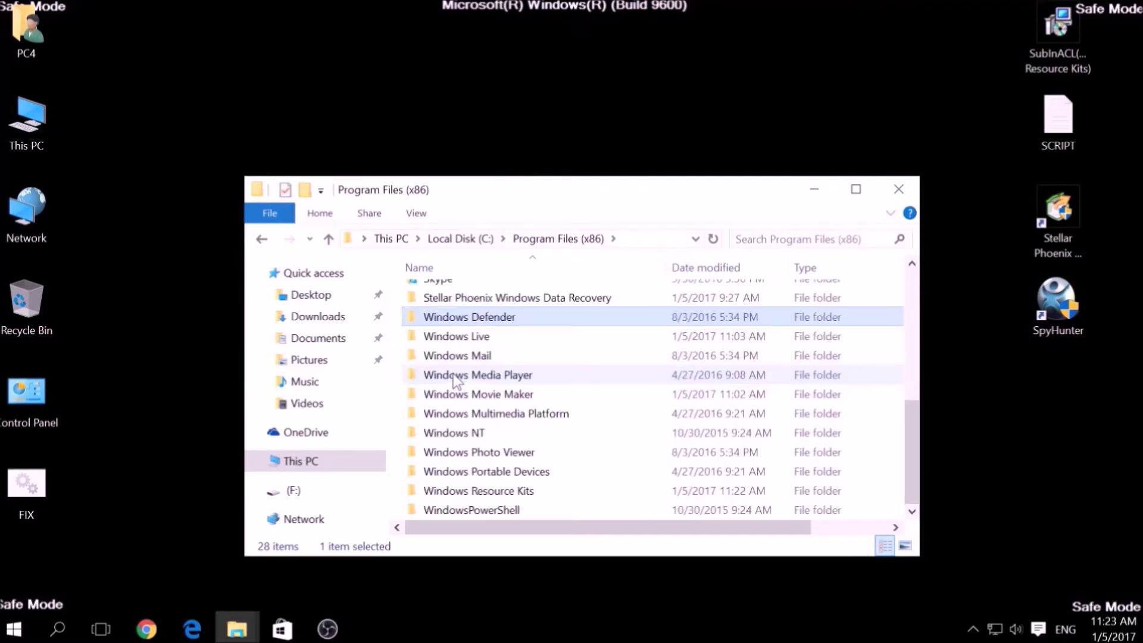
click(467, 488)
double_click(468, 491)
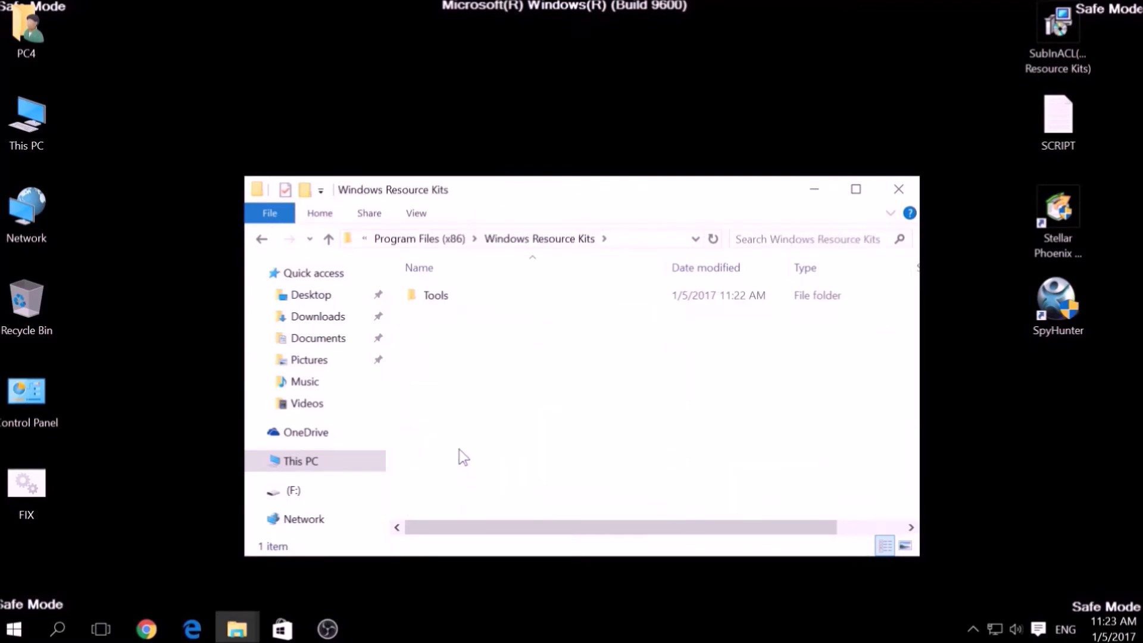
double_click(434, 299)
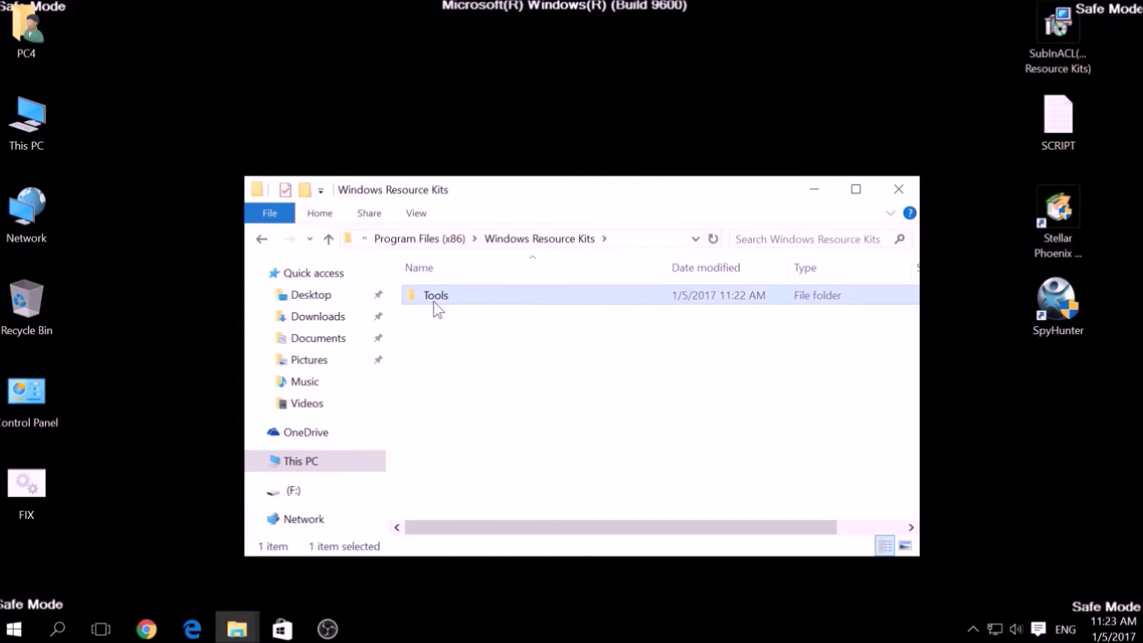
Paste FIX into the Tools folder, granting administrator permission, and close Explorer.
right_click(431, 370)
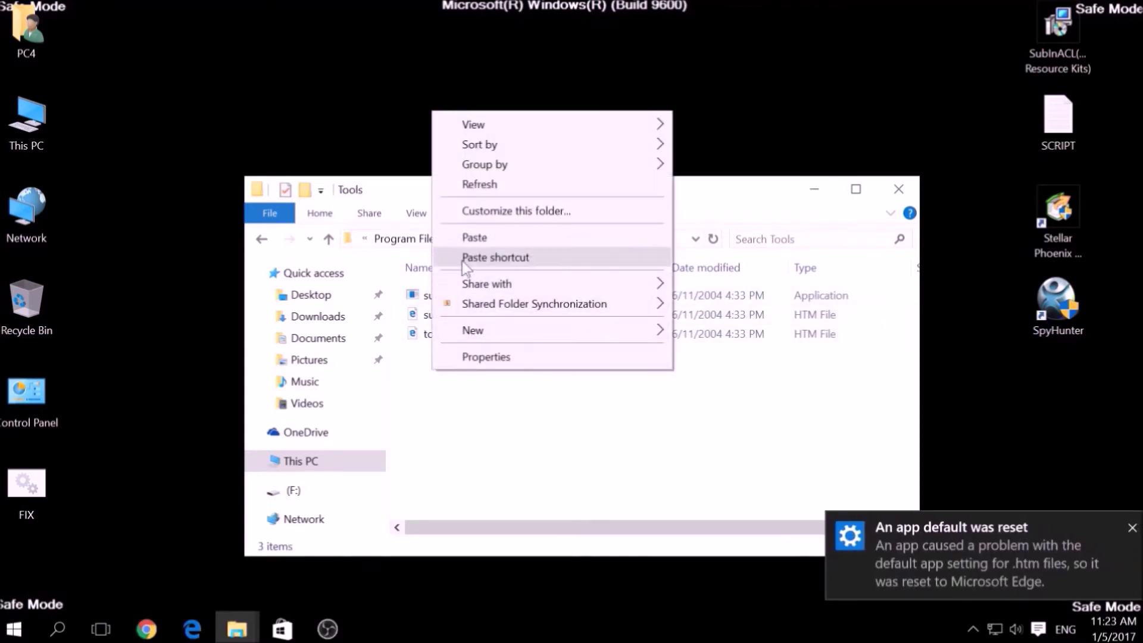
click(471, 238)
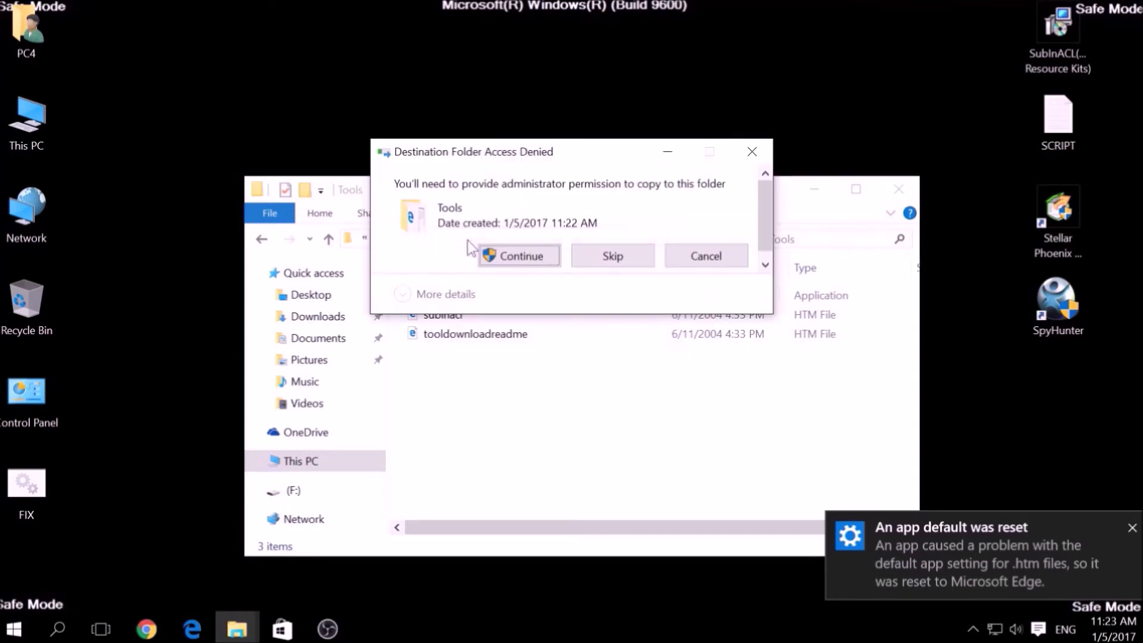
click(504, 259)
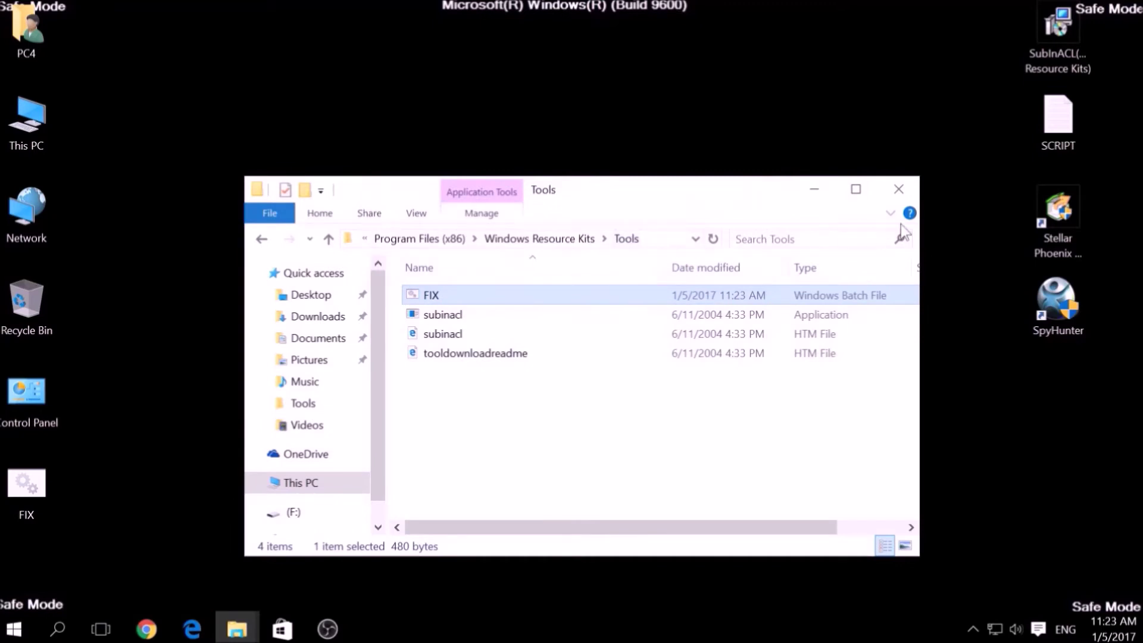
click(899, 190)
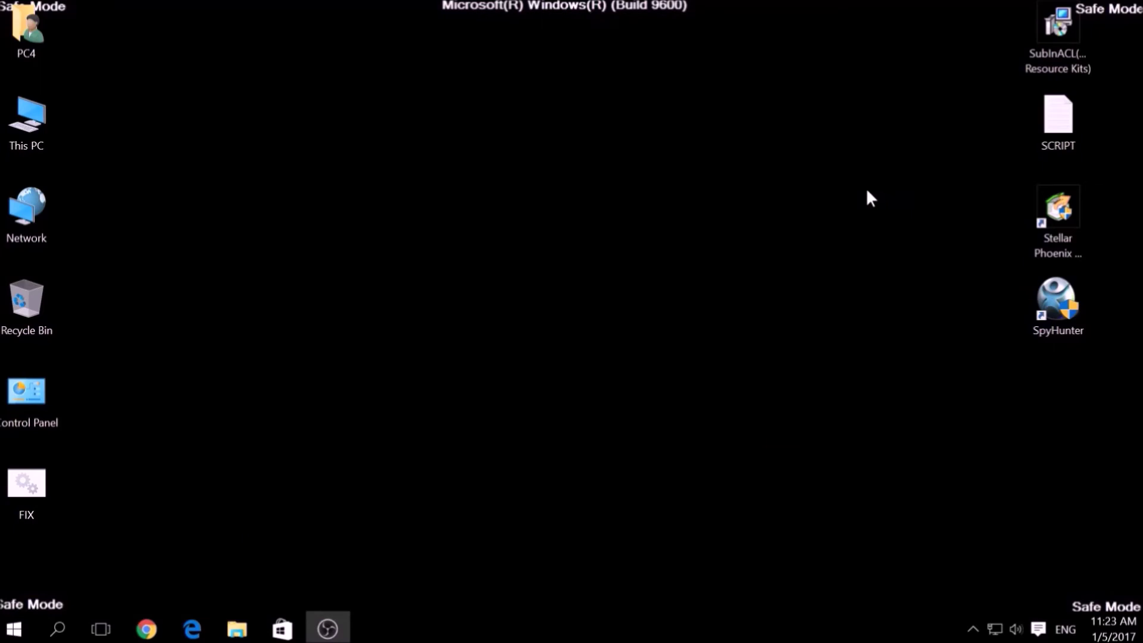
Launch Command Prompt as administrator from a cmd search.
click(56, 631)
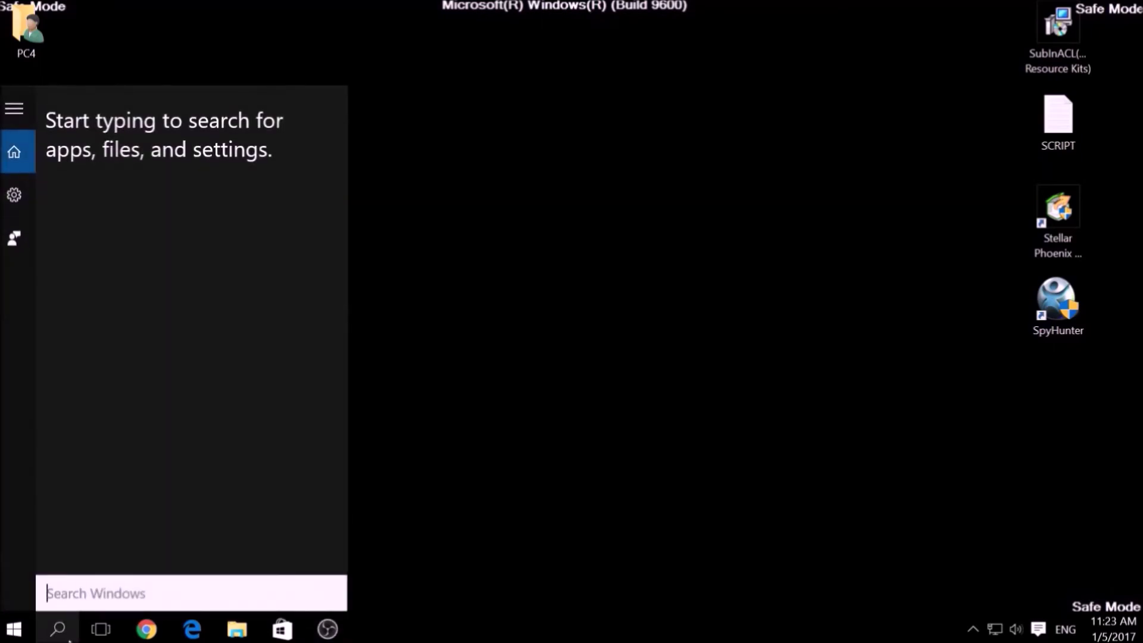
text(cmd)
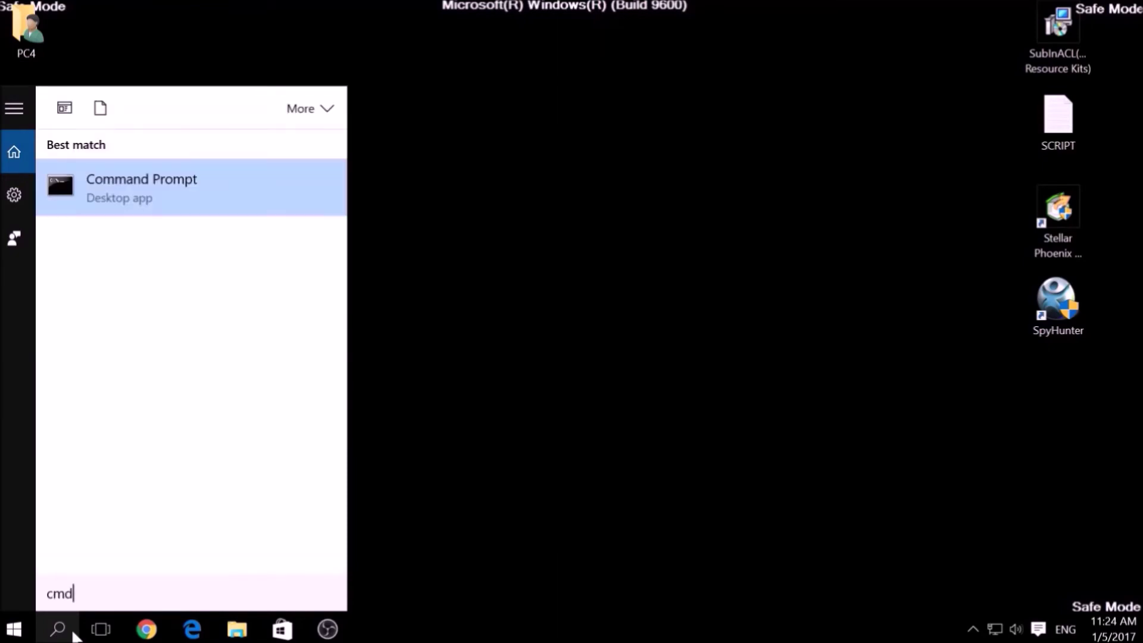
right_click(129, 203)
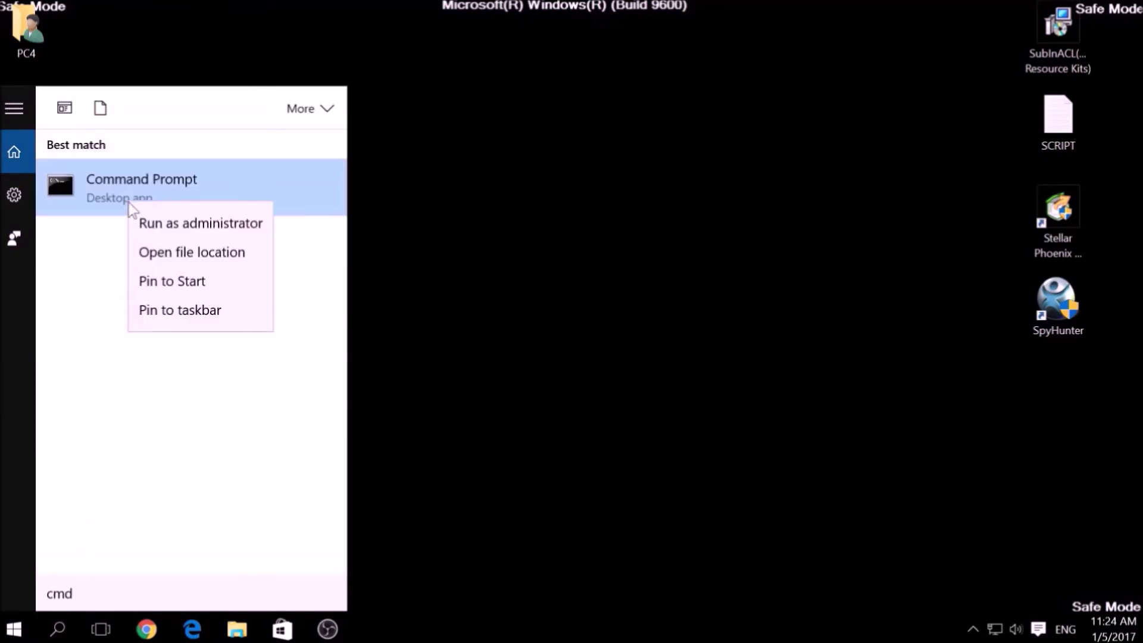
click(162, 227)
click(242, 191)
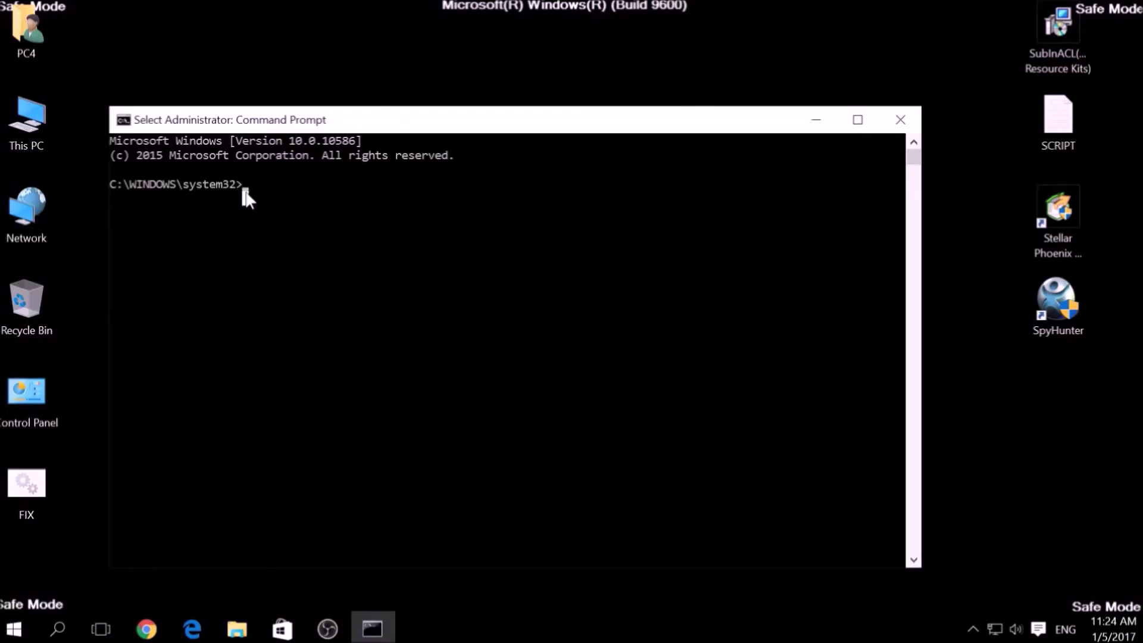
Change directory to C:\Program Files (x86)\Windows Resource Kits\Tools.
text(CD)
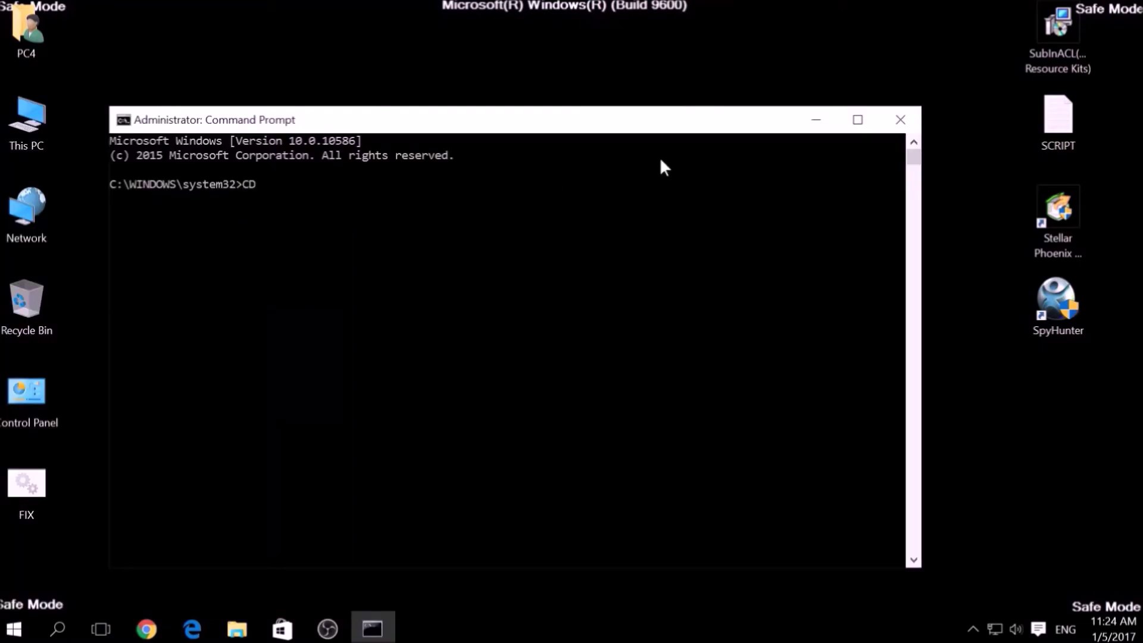
text( C:\Program Files)
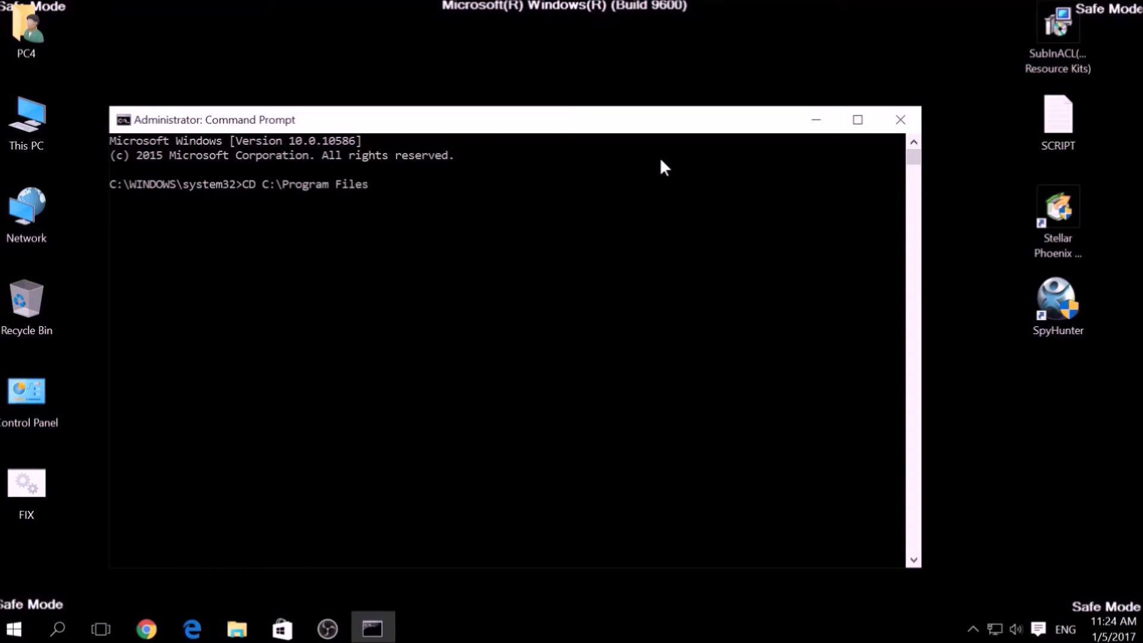
text( (x86)\Windows Resour)
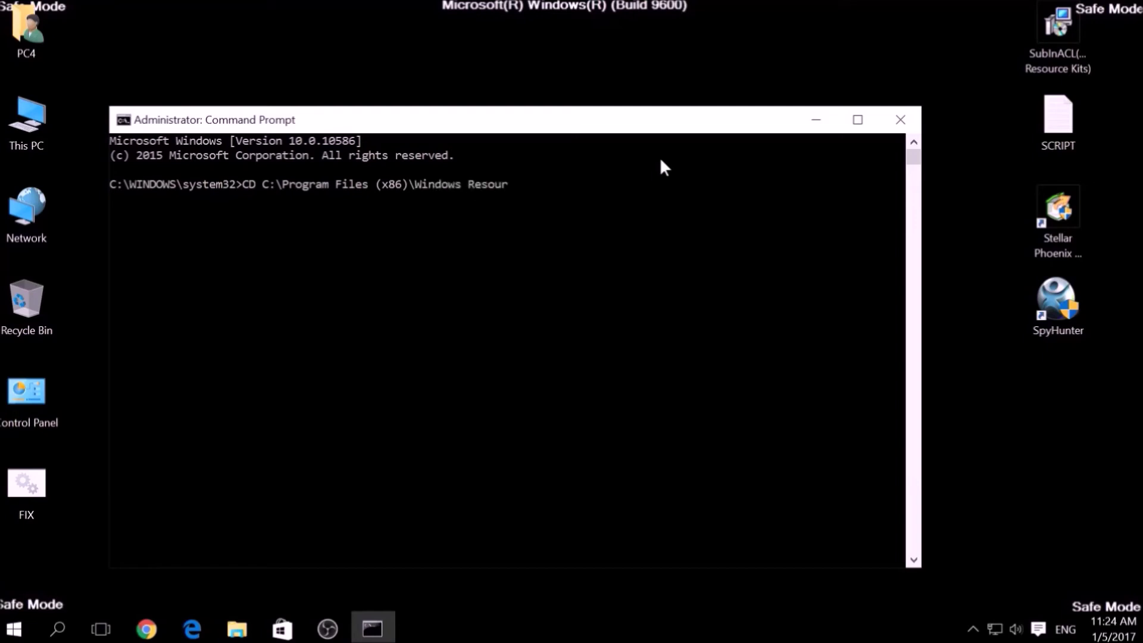
text(ce Kits\)
text(ol)
key(BackSpace)
key(BackSpace)
text(ols)
key(Return)
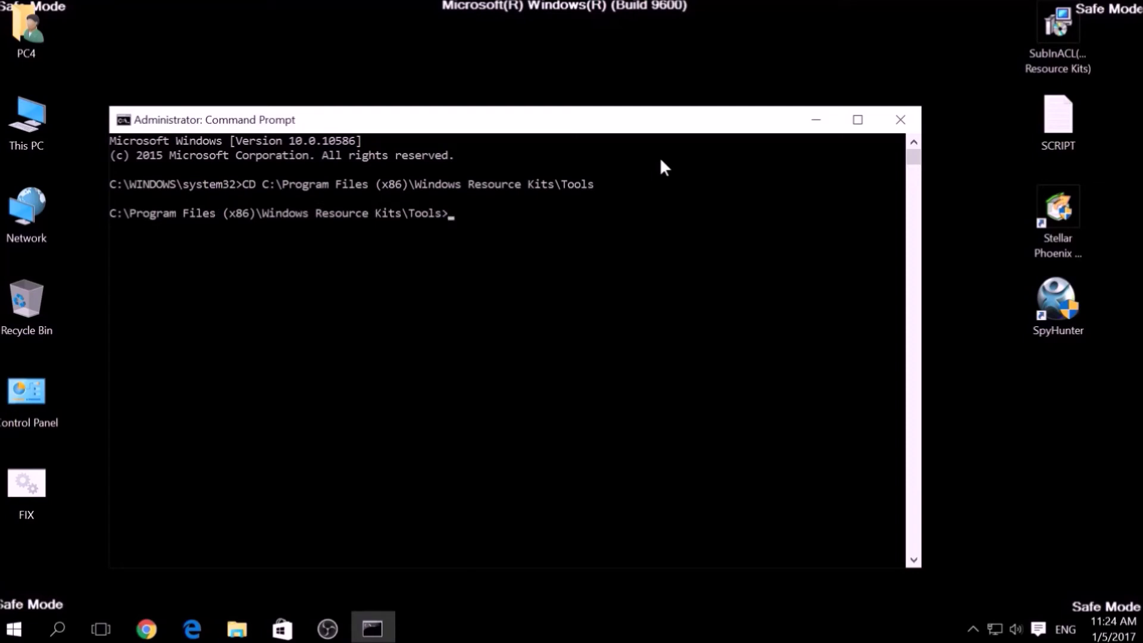
Run FIX.bat and close the console once it finishes.
text(FIX.bat)
key(Return)
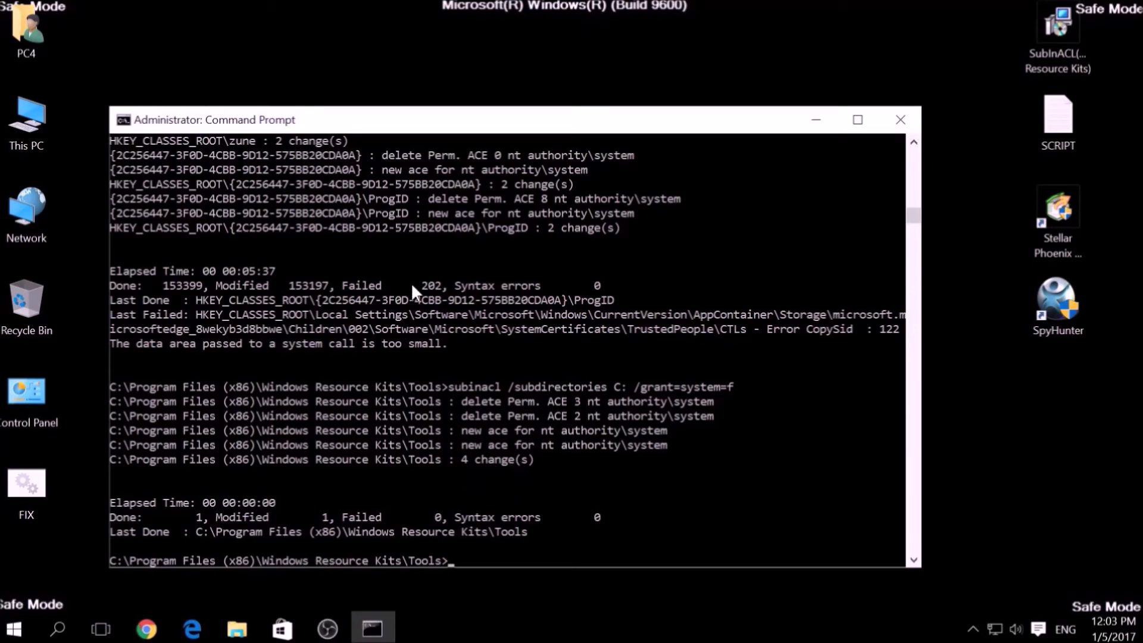
click(901, 119)
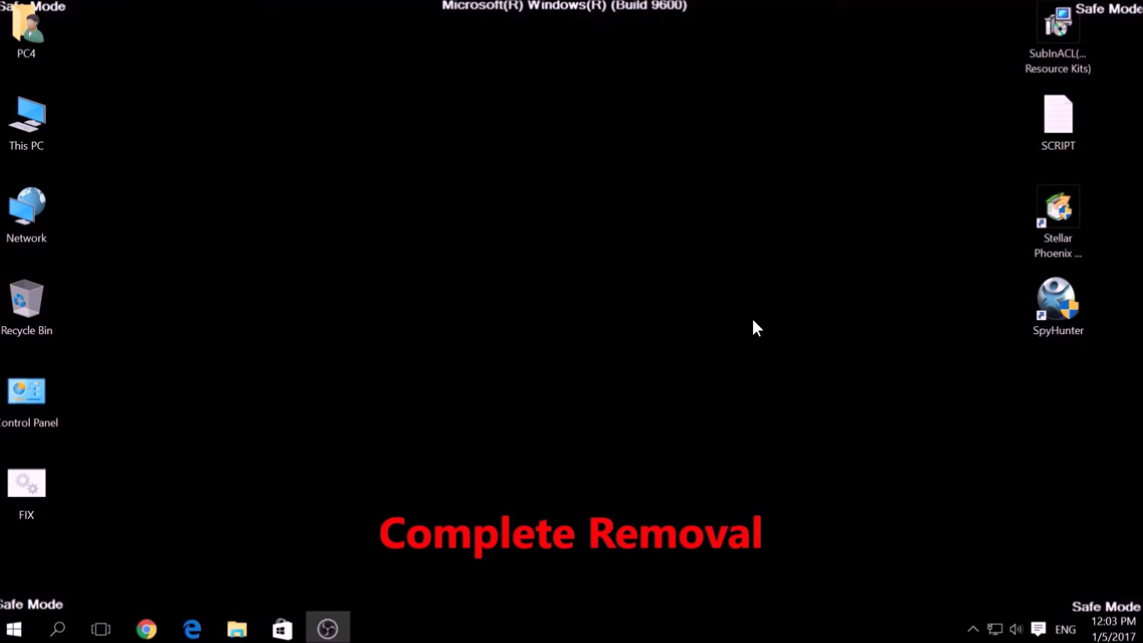
Launch SpyHunter 4 and start a Quick Scan via Start New Scan.
double_click(1046, 325)
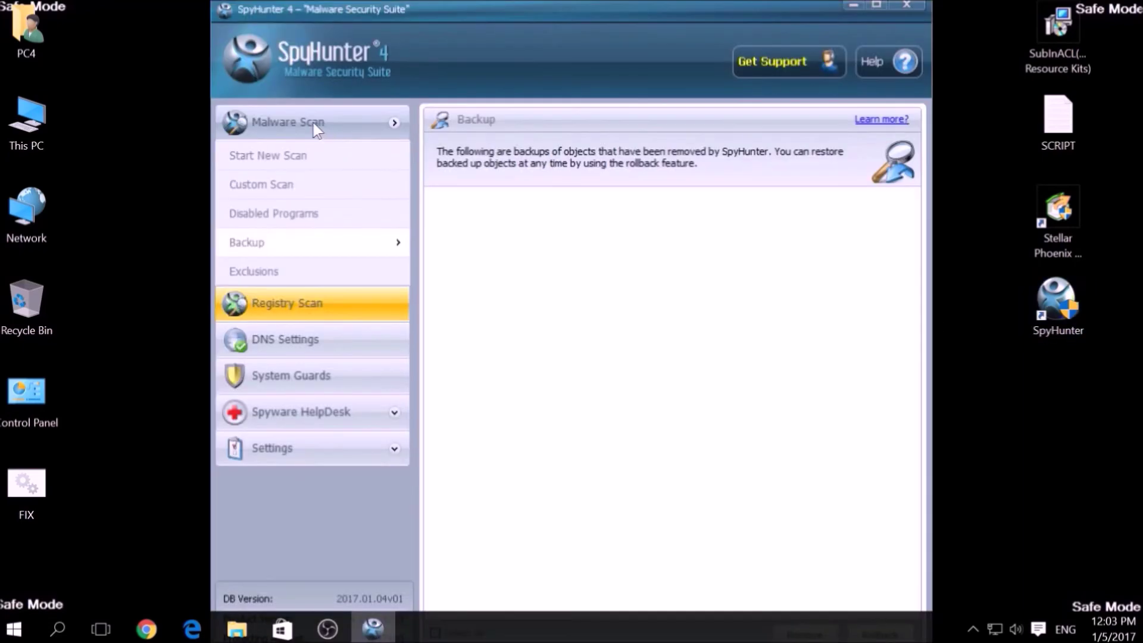
click(305, 161)
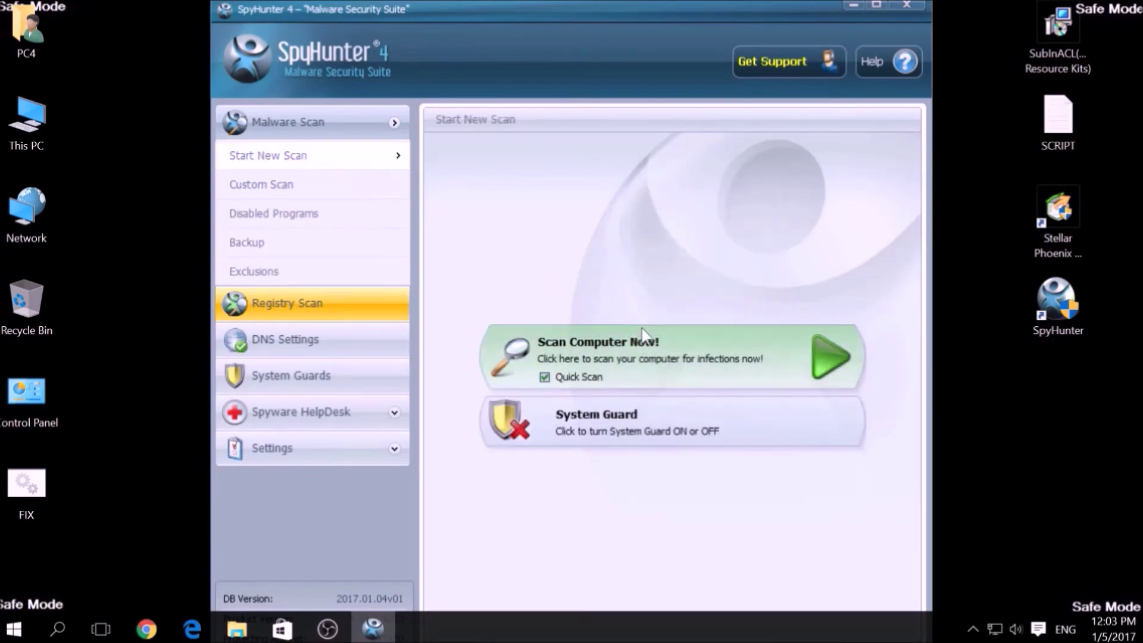
click(671, 349)
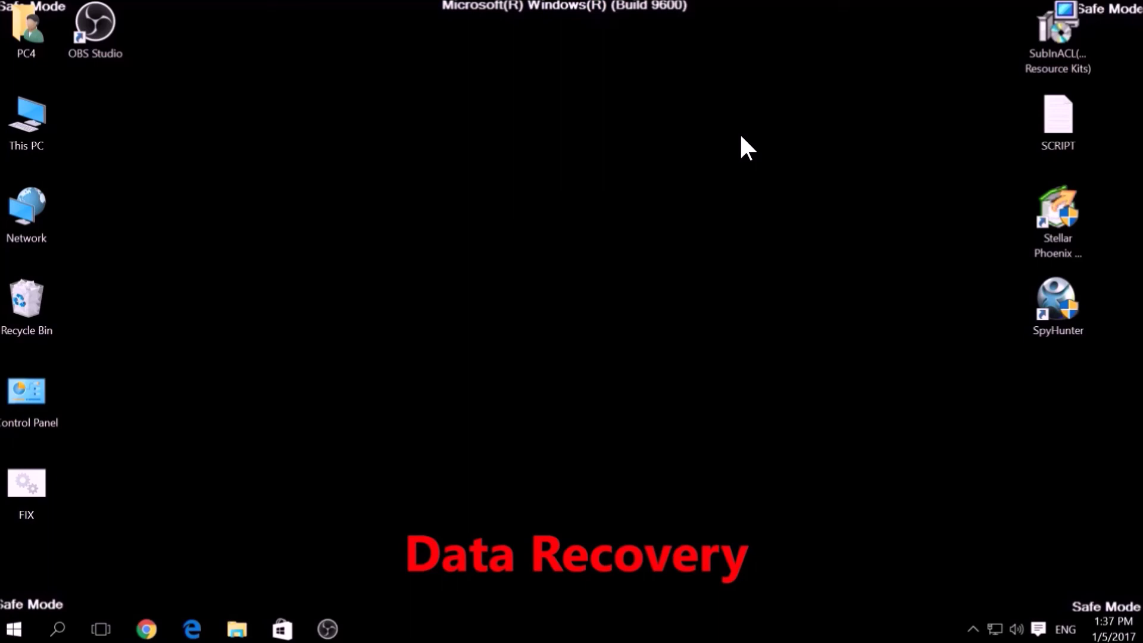
In Stellar Phoenix, start a Normal scan of drive C:\ and then abort it.
click(1050, 217)
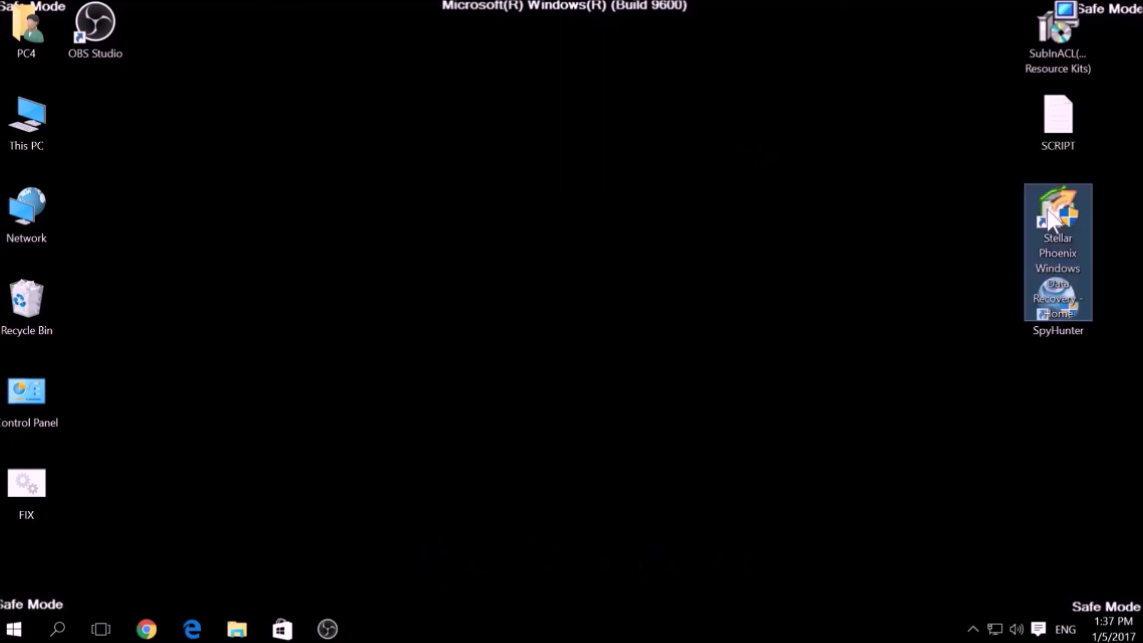
double_click(1049, 219)
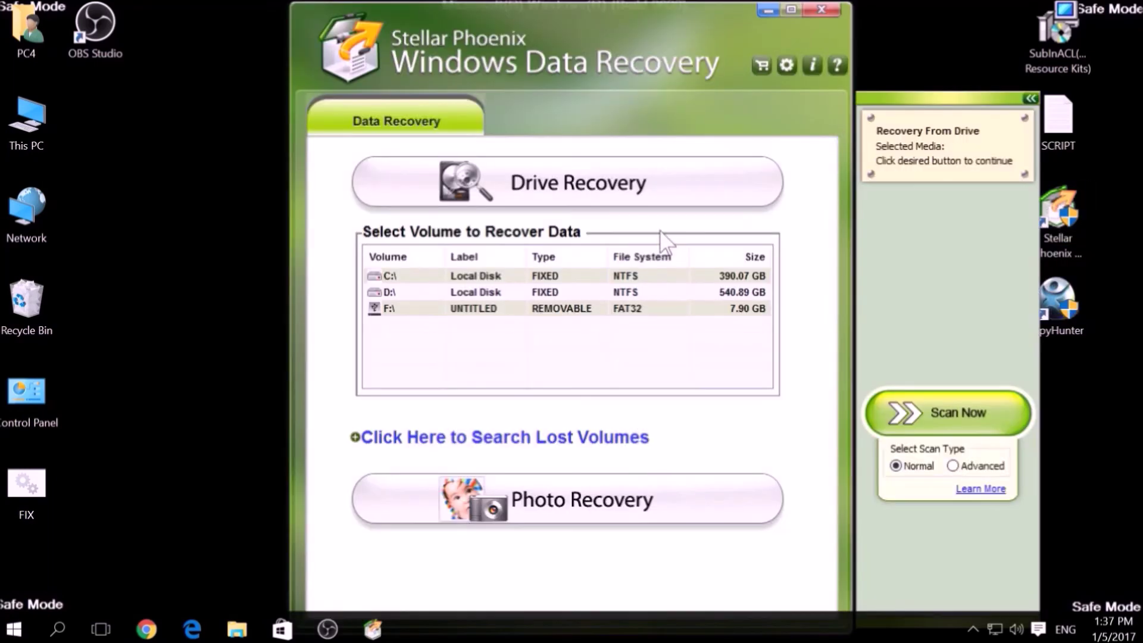
click(505, 277)
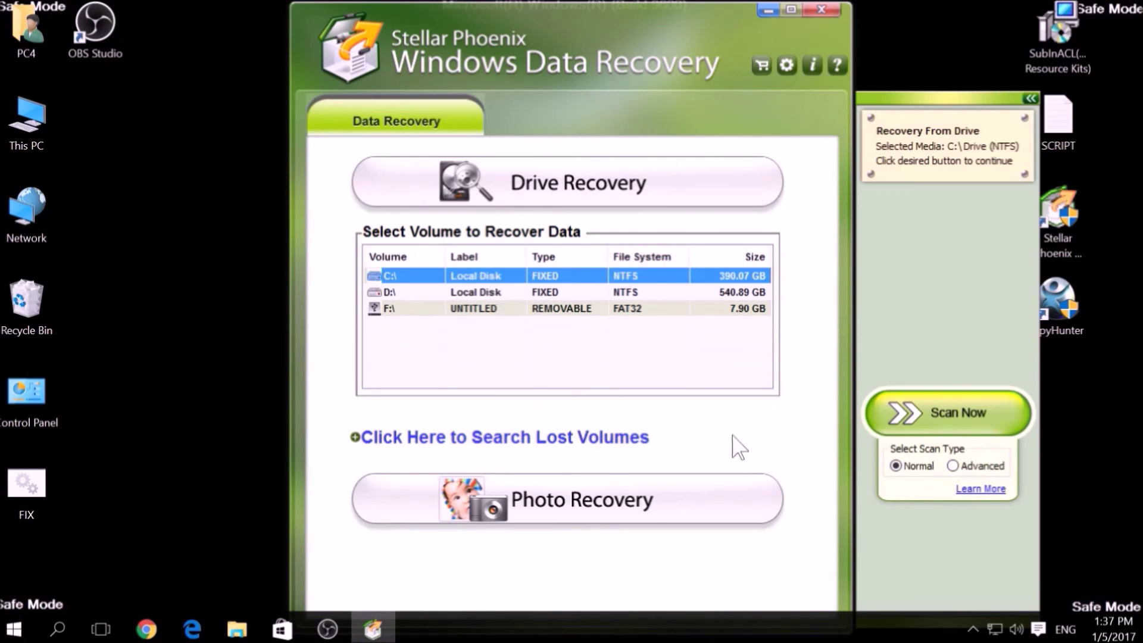
click(980, 465)
click(896, 465)
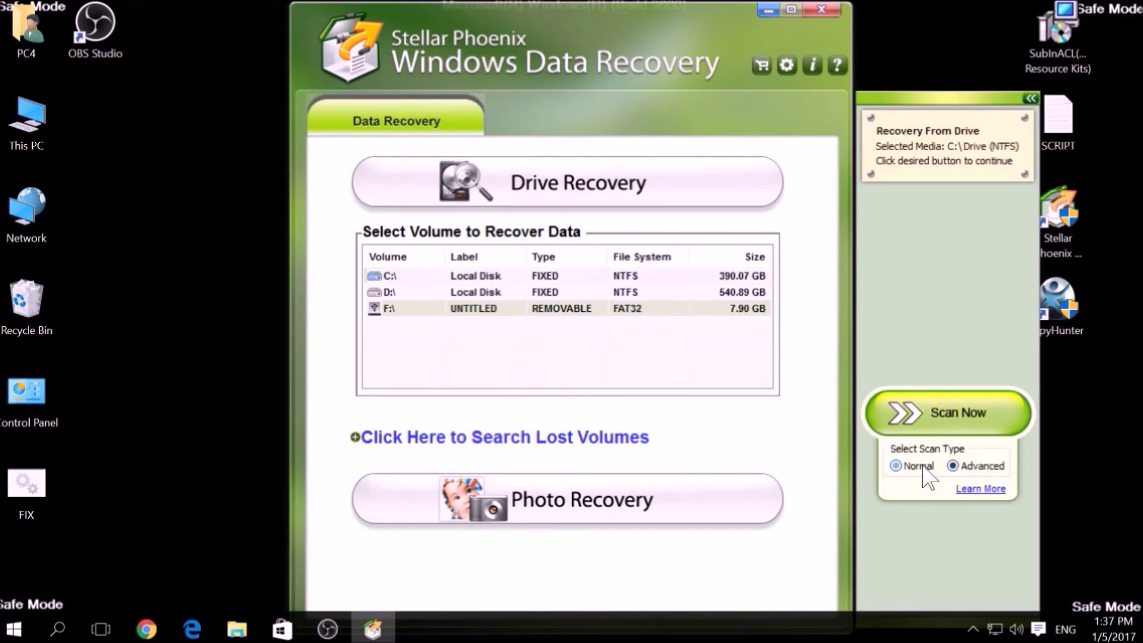
click(933, 417)
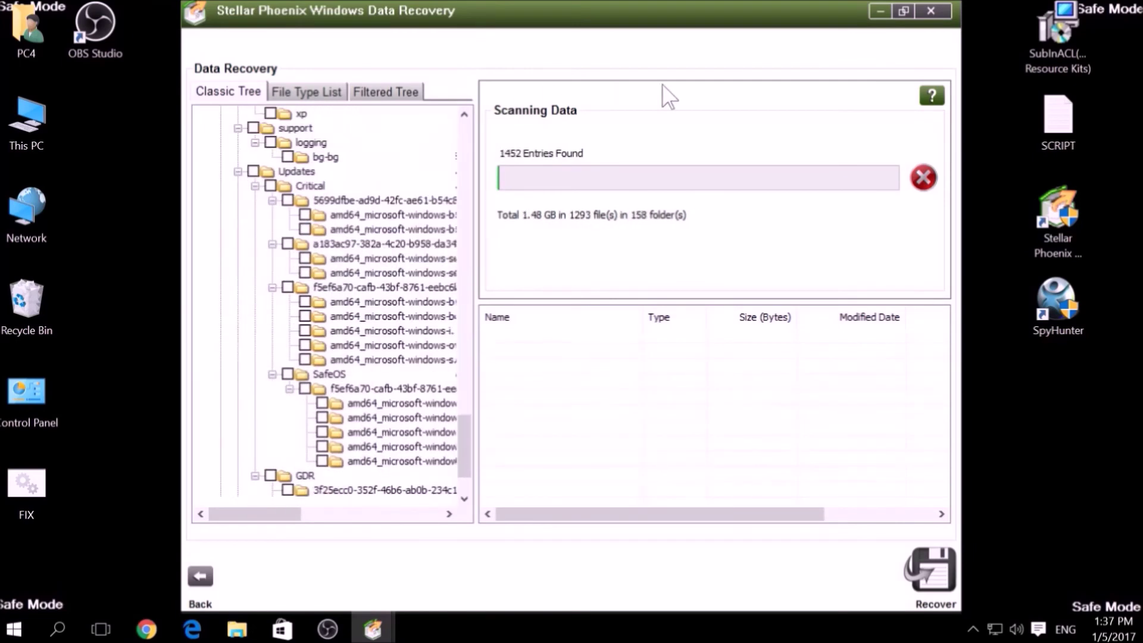
click(923, 178)
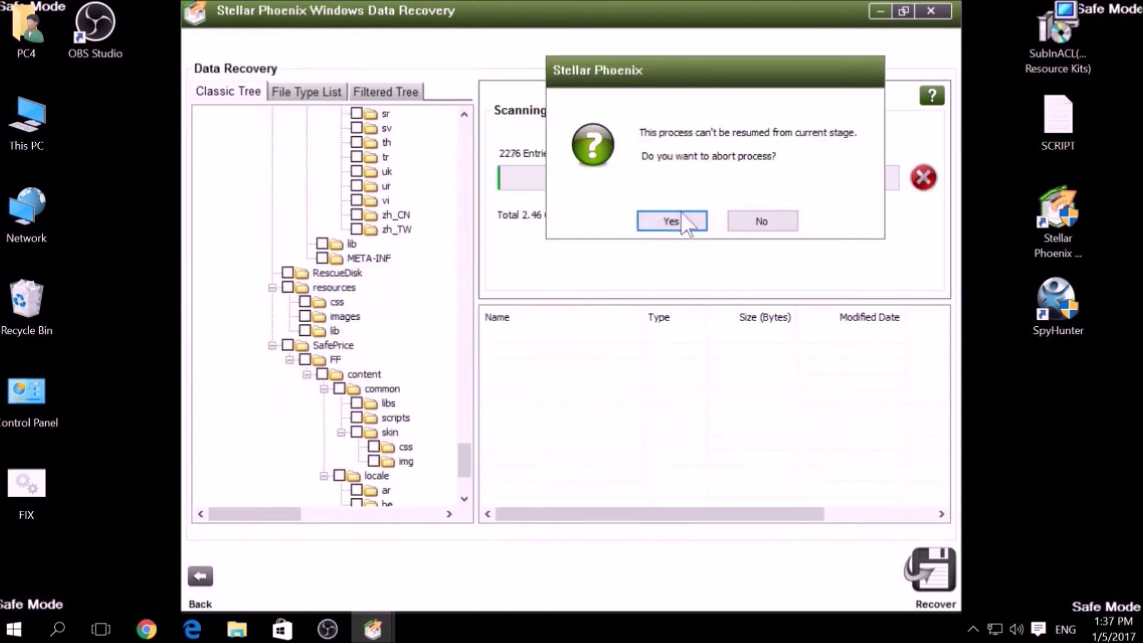
click(680, 212)
Mark $AttrDef, $Bitmap, $Extend, $WINDOWS.~BT and autoexec.bat for recovery, then close without rescanning.
click(490, 335)
click(490, 351)
click(489, 367)
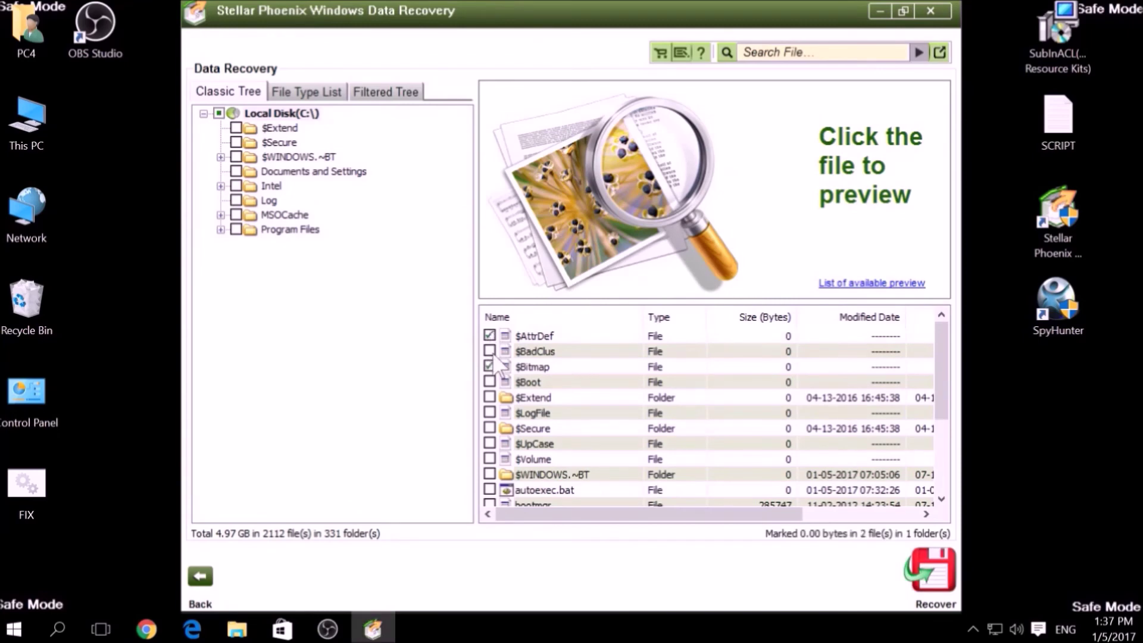
click(490, 397)
click(513, 382)
scroll(512, 405, down, 3)
click(490, 351)
click(490, 366)
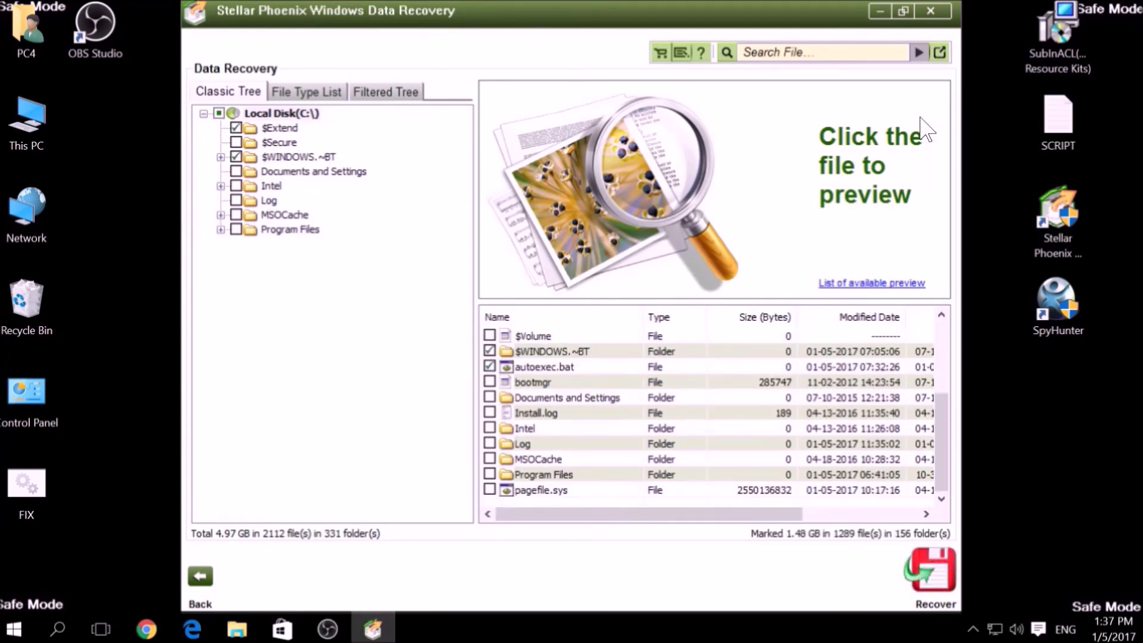
click(933, 23)
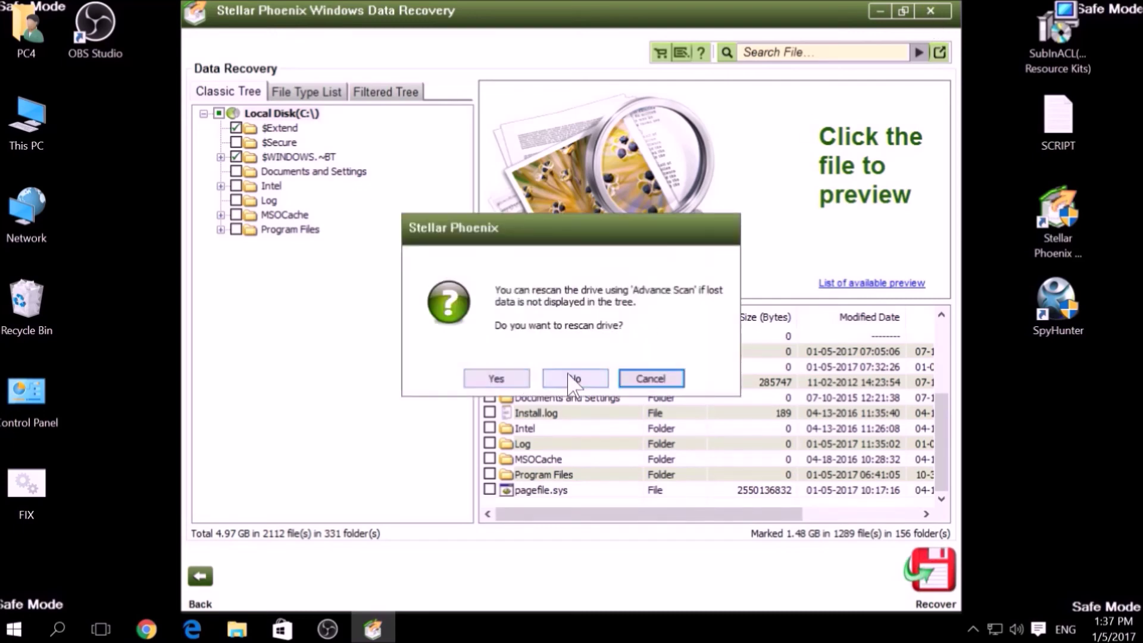
click(571, 378)
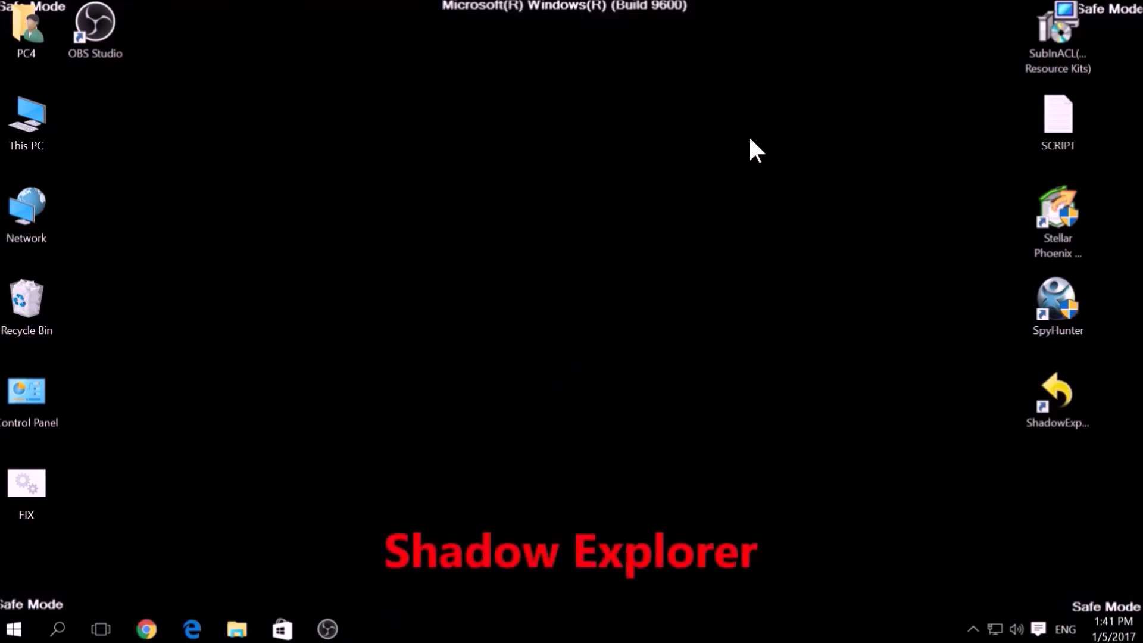
Open ShadowExplorer, dismiss the update notice, and browse C: folders like Intel, MSOCache and Recovery.
click(1055, 408)
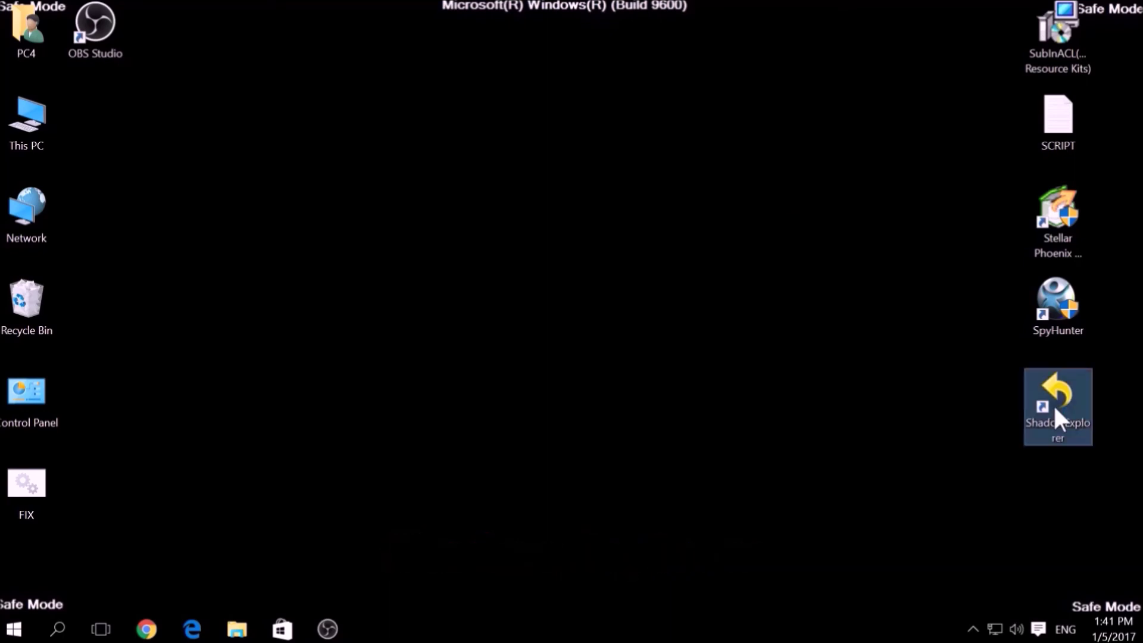
double_click(1053, 403)
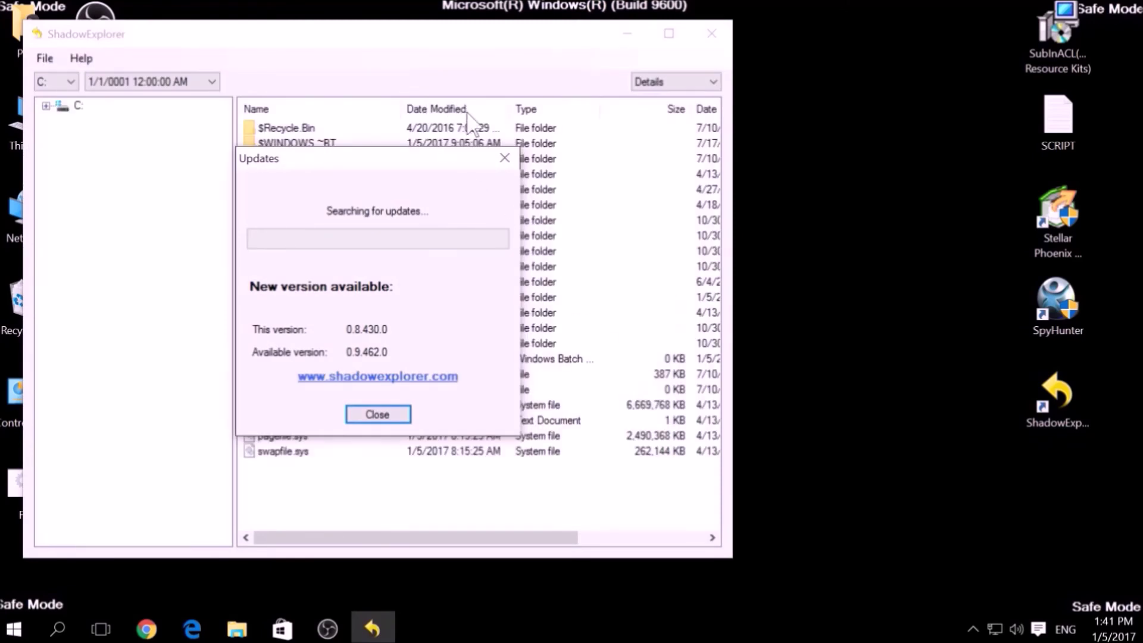
click(505, 158)
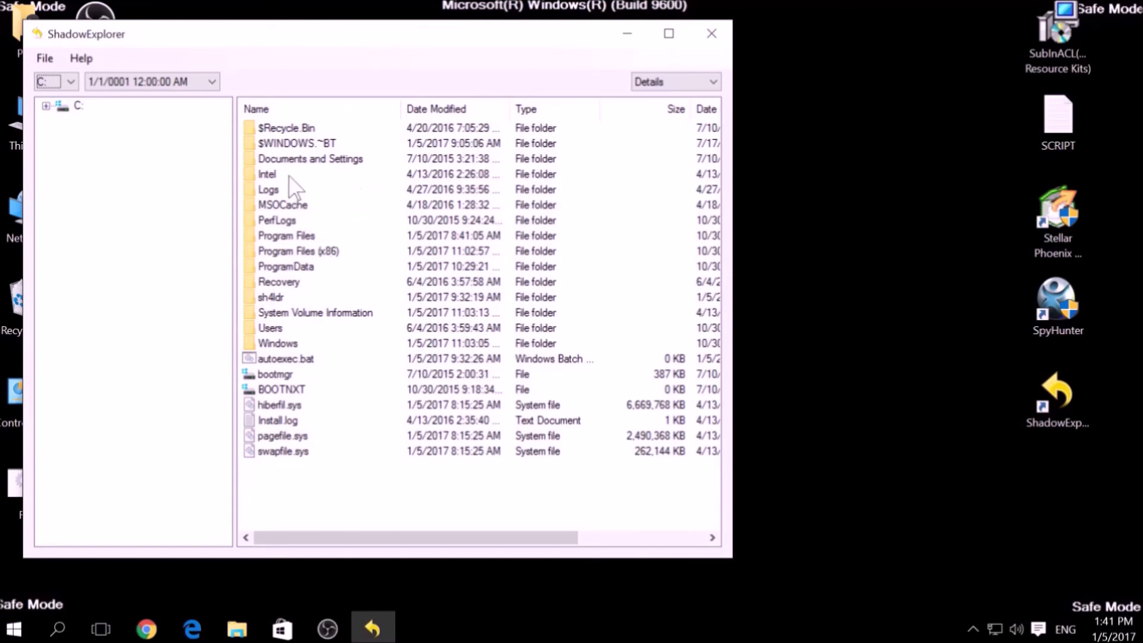
click(268, 173)
click(280, 204)
click(277, 316)
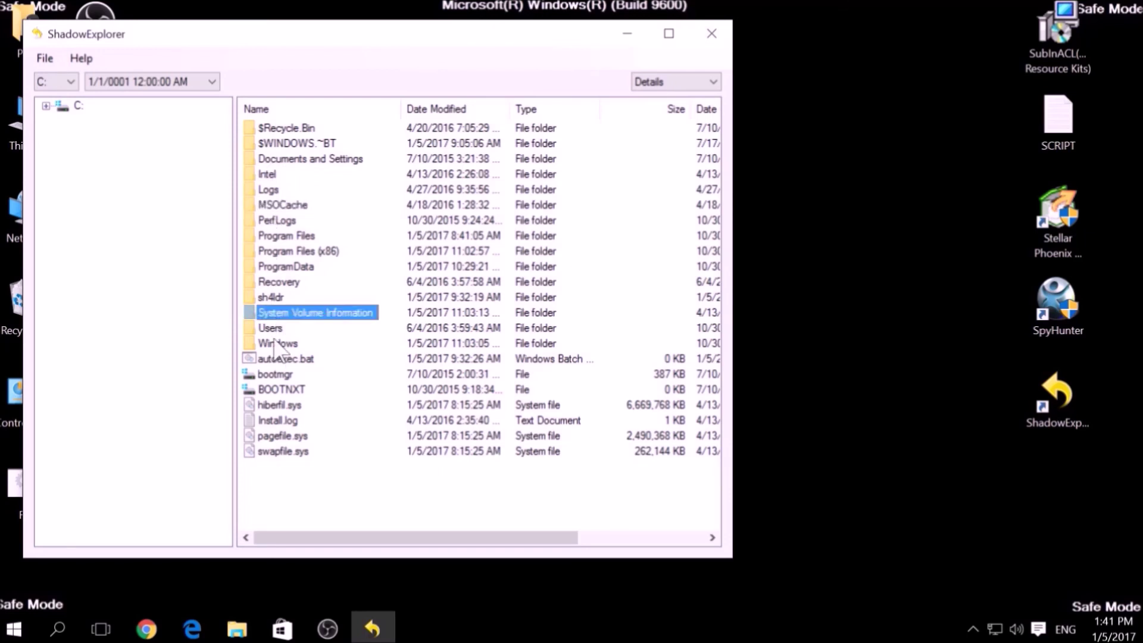
click(269, 283)
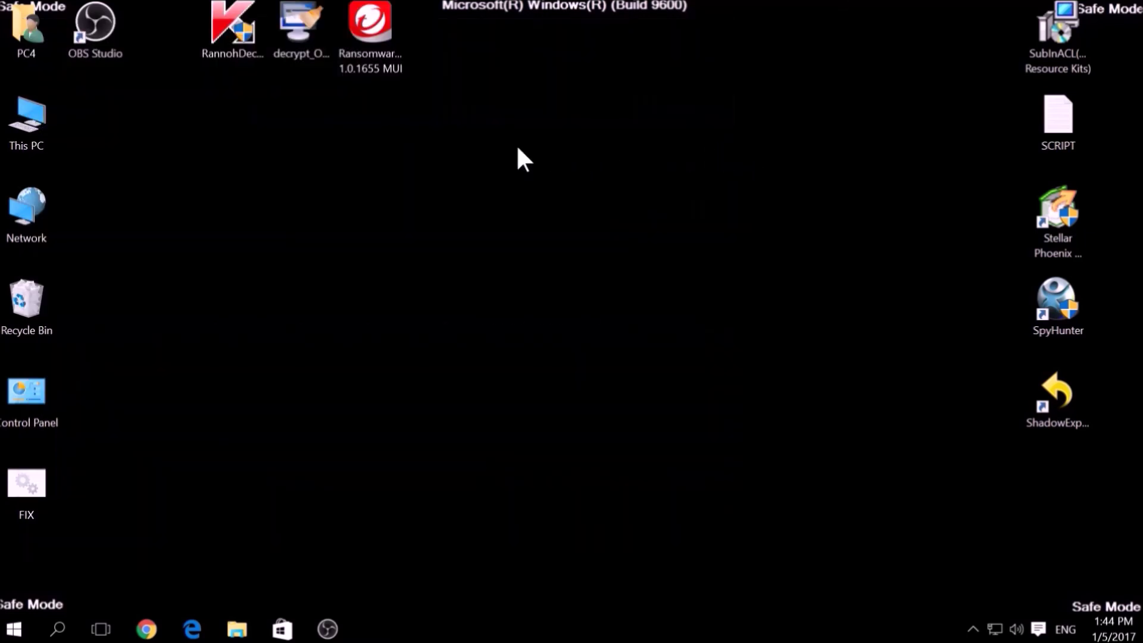
Start Kaspersky RannohDecryptor from its desktop shortcut and minimize it.
drag(182, 107, 446, 95)
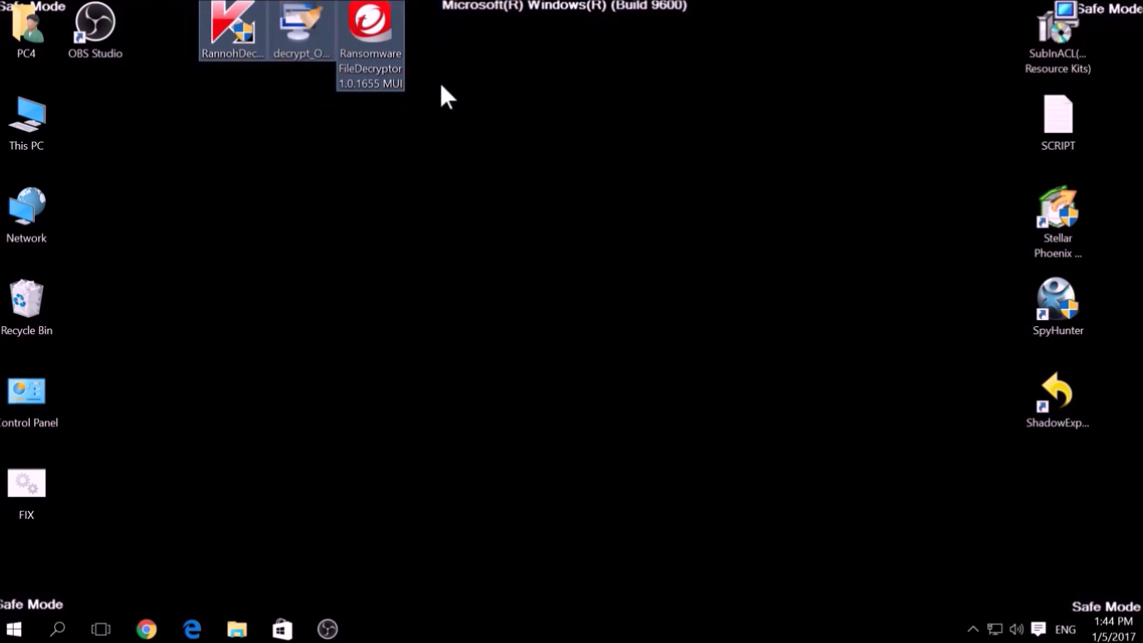
click(472, 211)
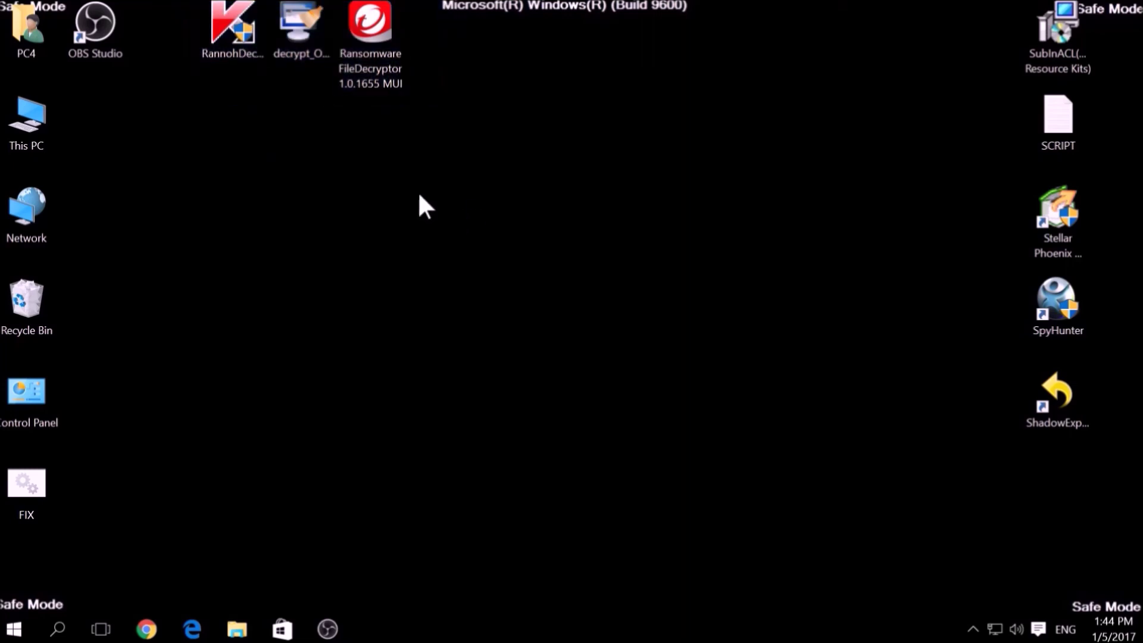
double_click(250, 39)
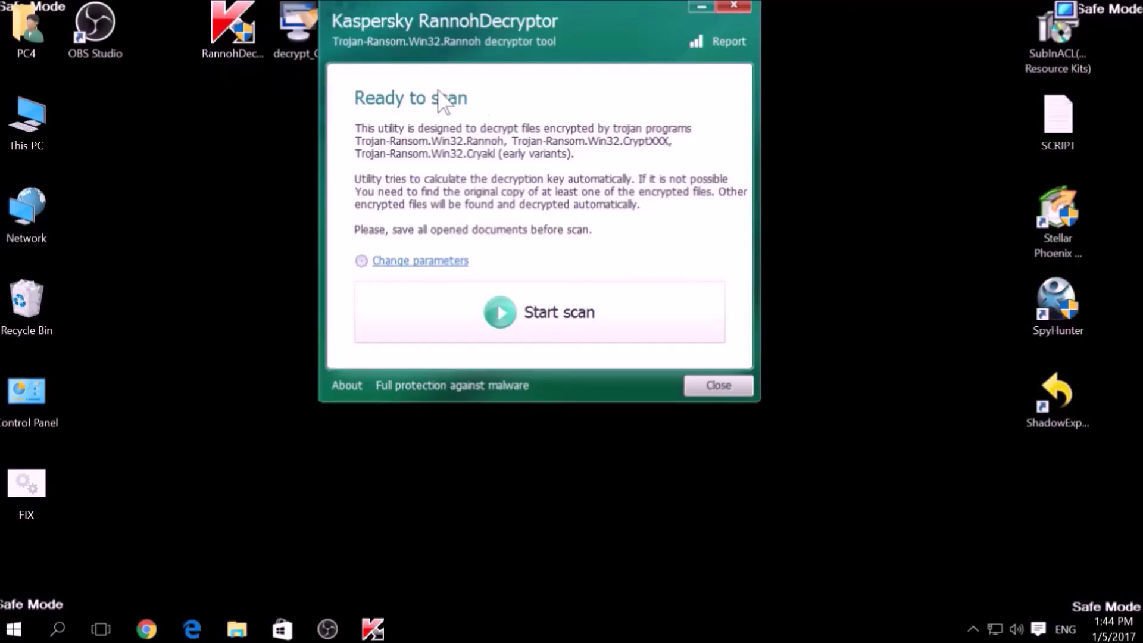
click(701, 7)
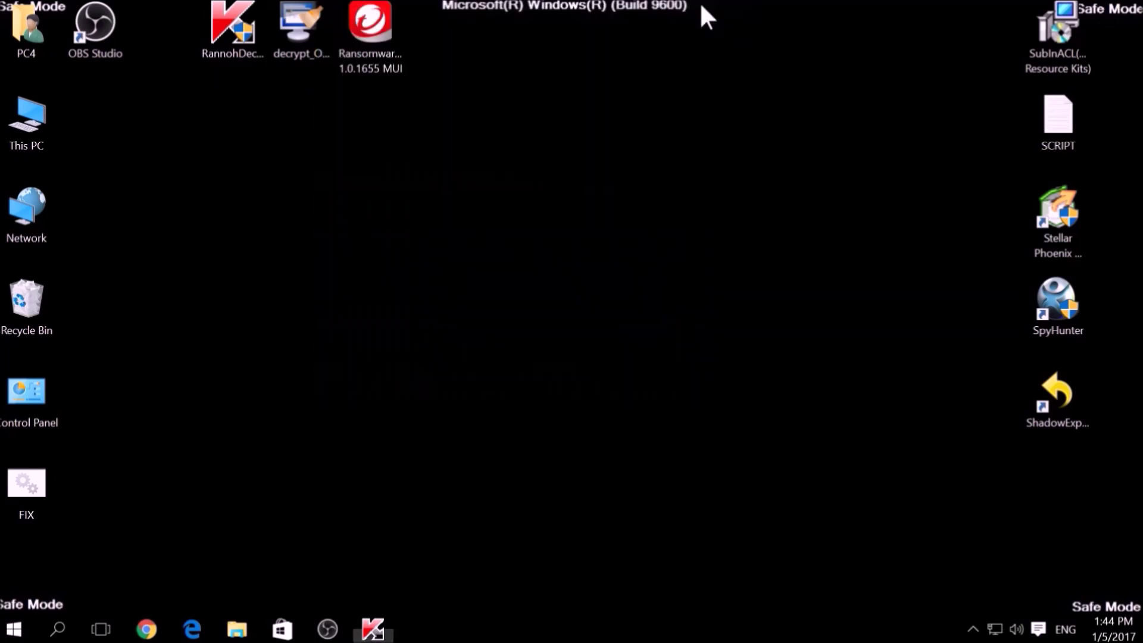
Run Emsisoft Decrypter with license accepted and C:\ selected, minimize it, then launch Trend Micro's decryptor.
double_click(316, 48)
click(665, 438)
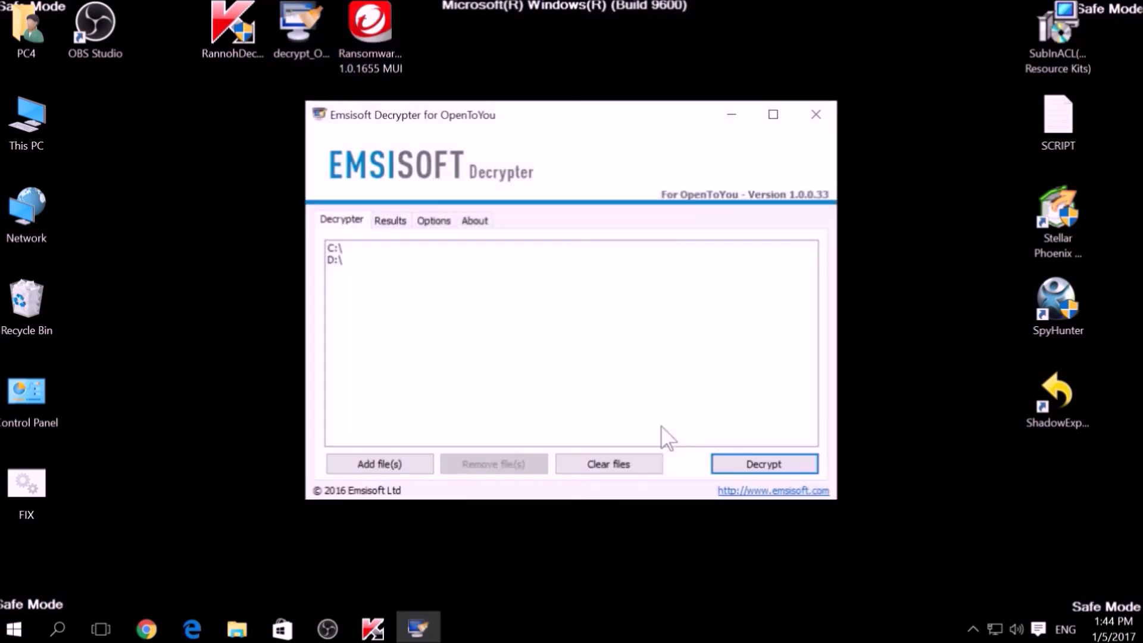
click(347, 248)
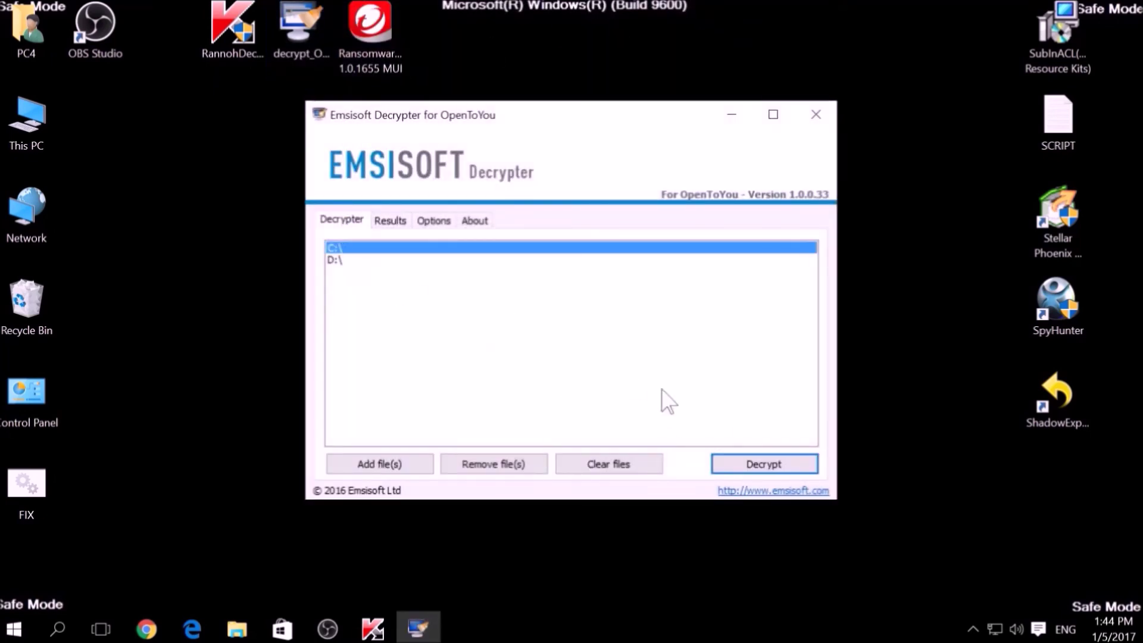
click(732, 115)
double_click(360, 54)
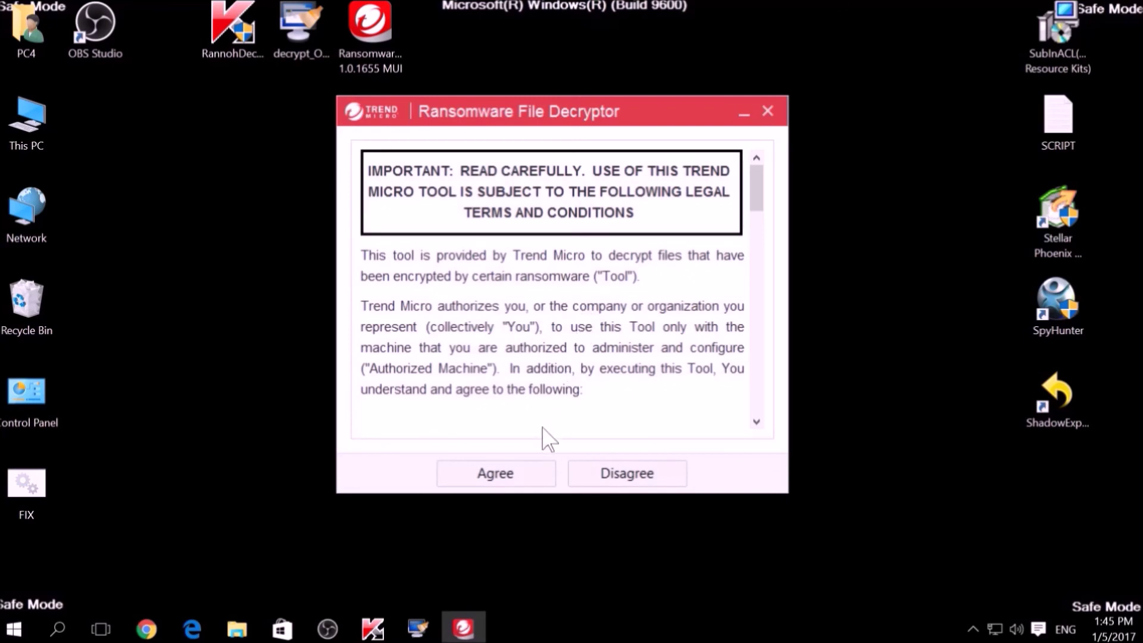
Agree to the Trend Micro license and cancel the Ransomware Name list without choosing one.
click(524, 470)
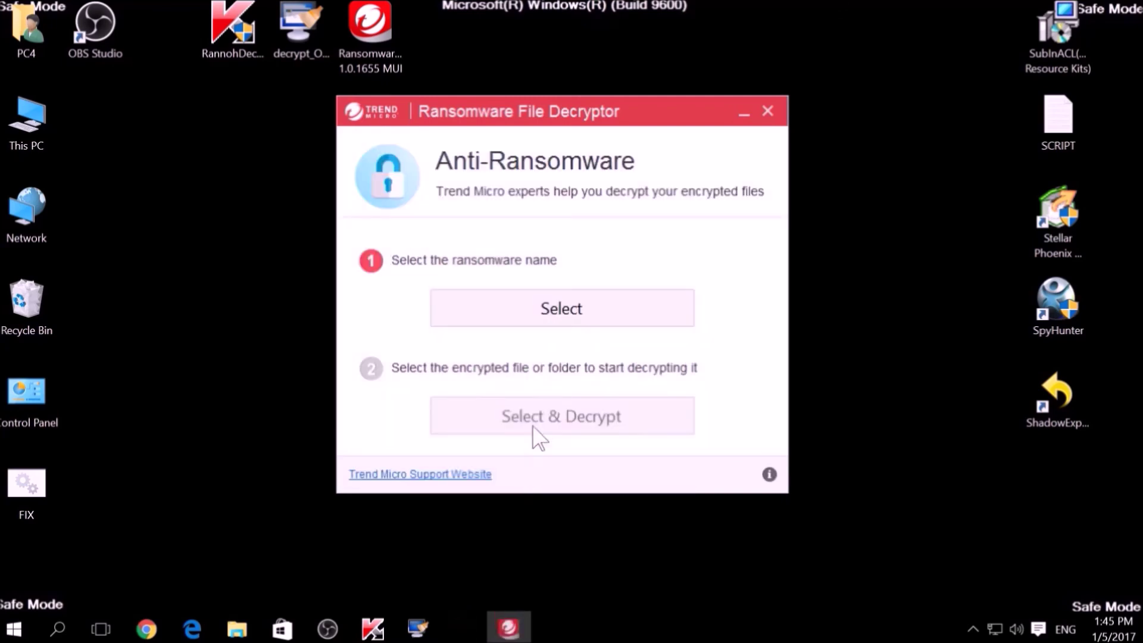
click(538, 322)
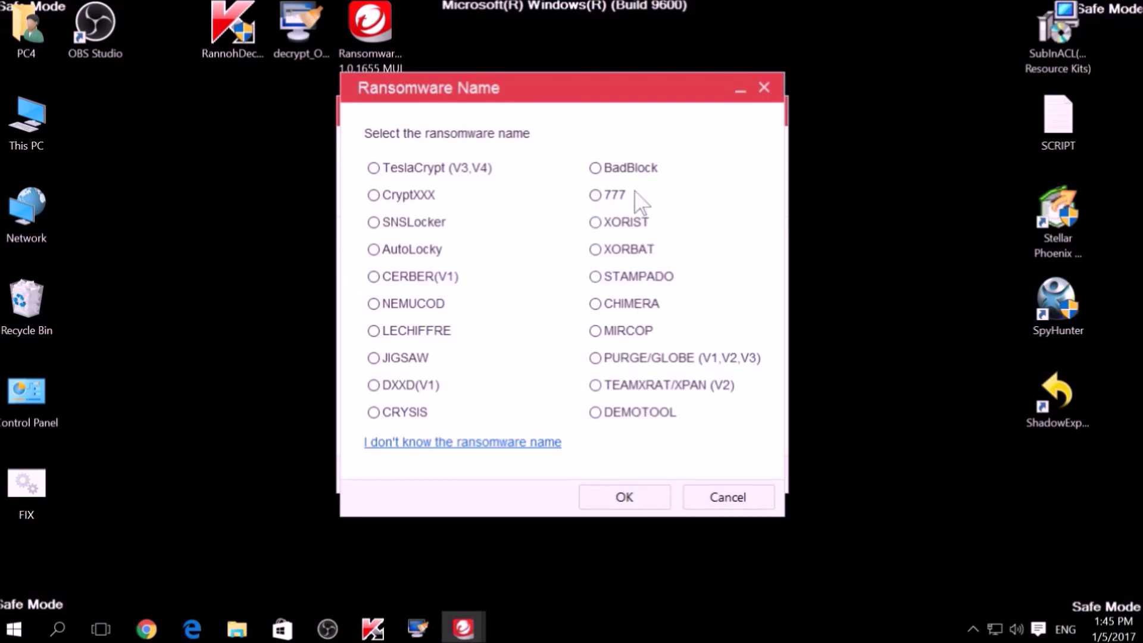
click(699, 498)
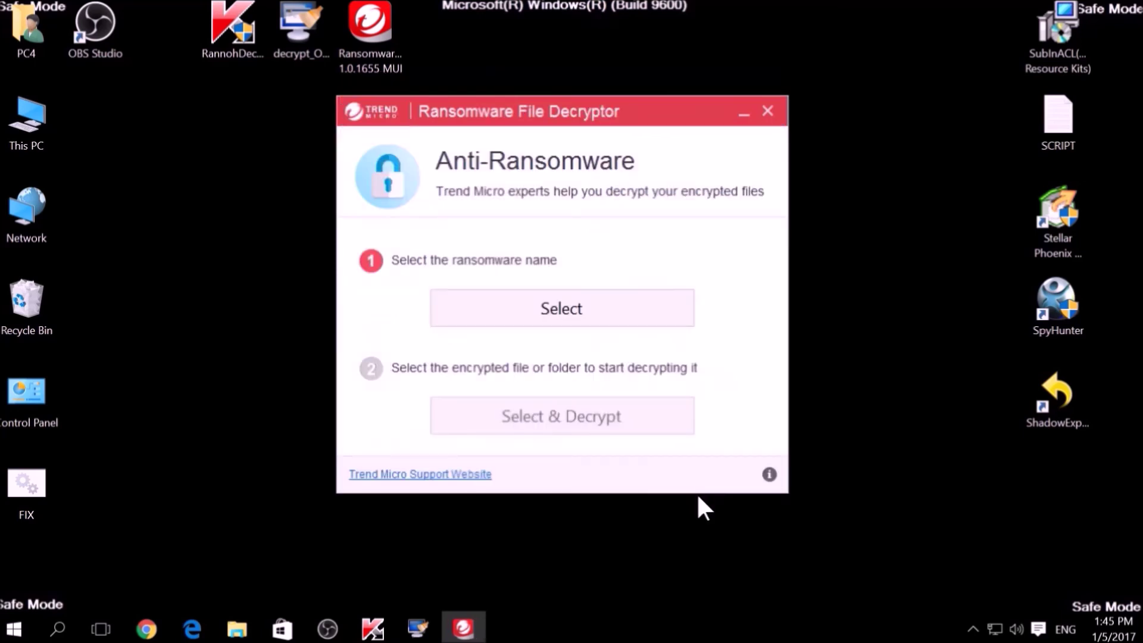